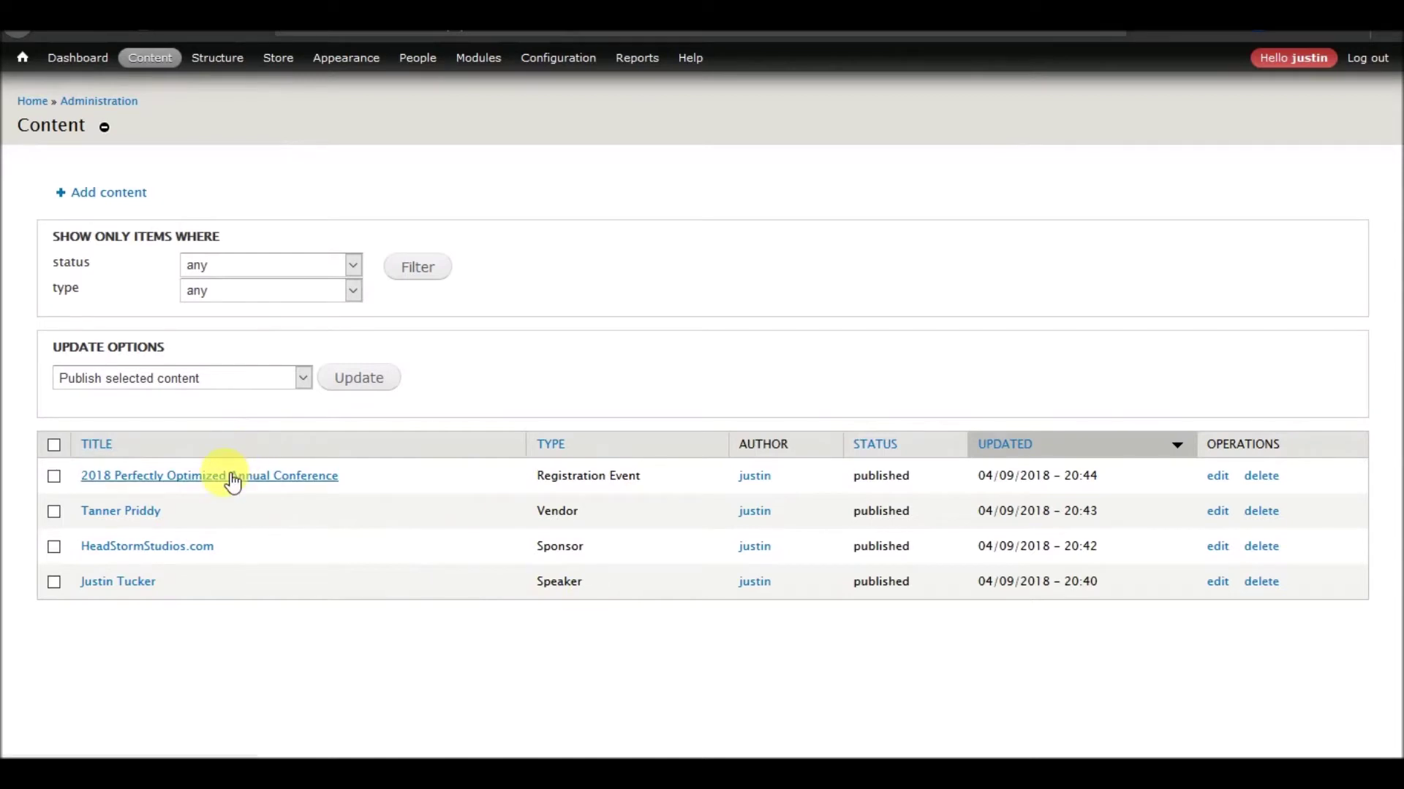
Step: Look over the 2018 conference page, and open field management for the Hotel and Lodging content type
{"action": "scroll", "coordinate": [378, 481], "scroll_direction": "down", "scroll_amount": 5}
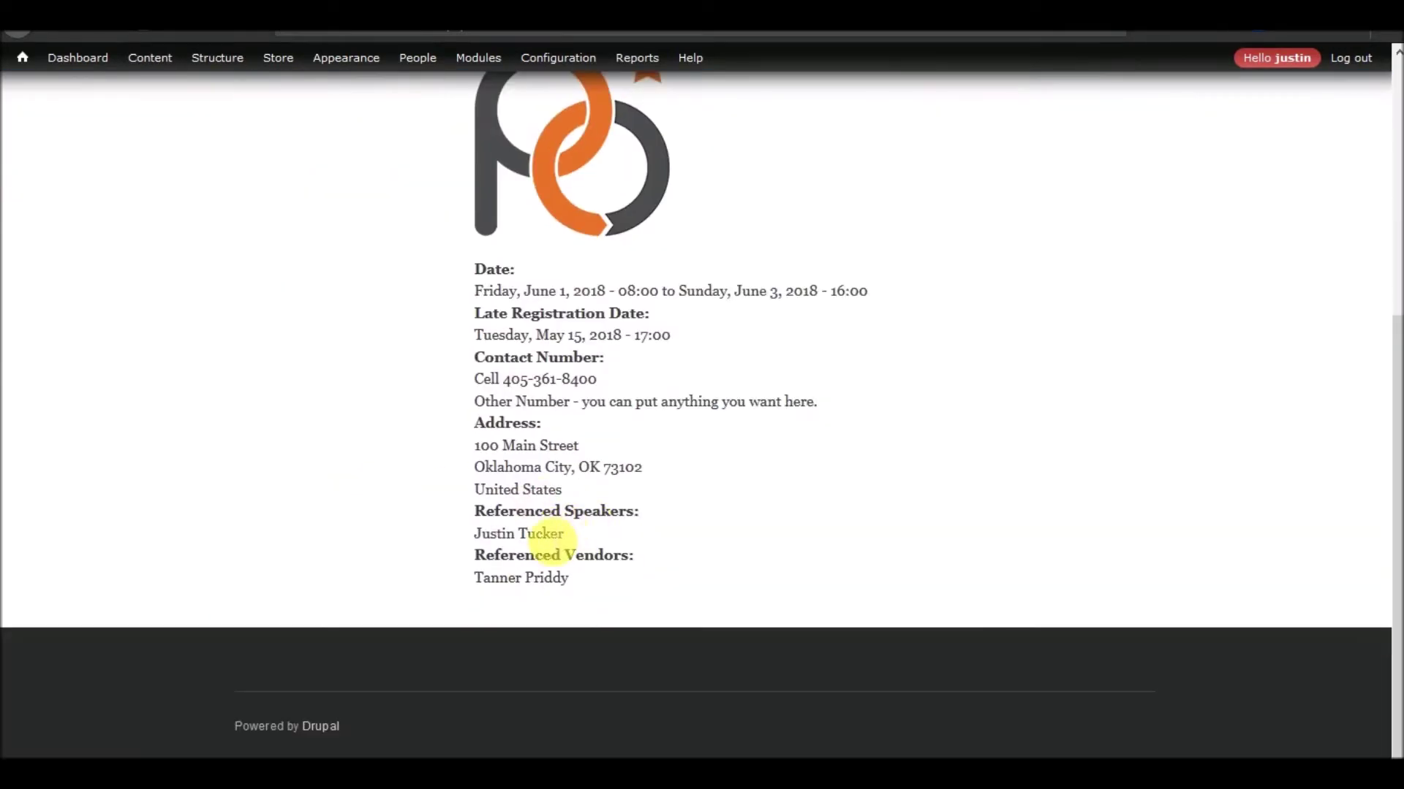
{"action": "scroll", "coordinate": [550, 577], "scroll_direction": "up", "scroll_amount": 5}
{"action": "mouse_move", "coordinate": [216, 58]}
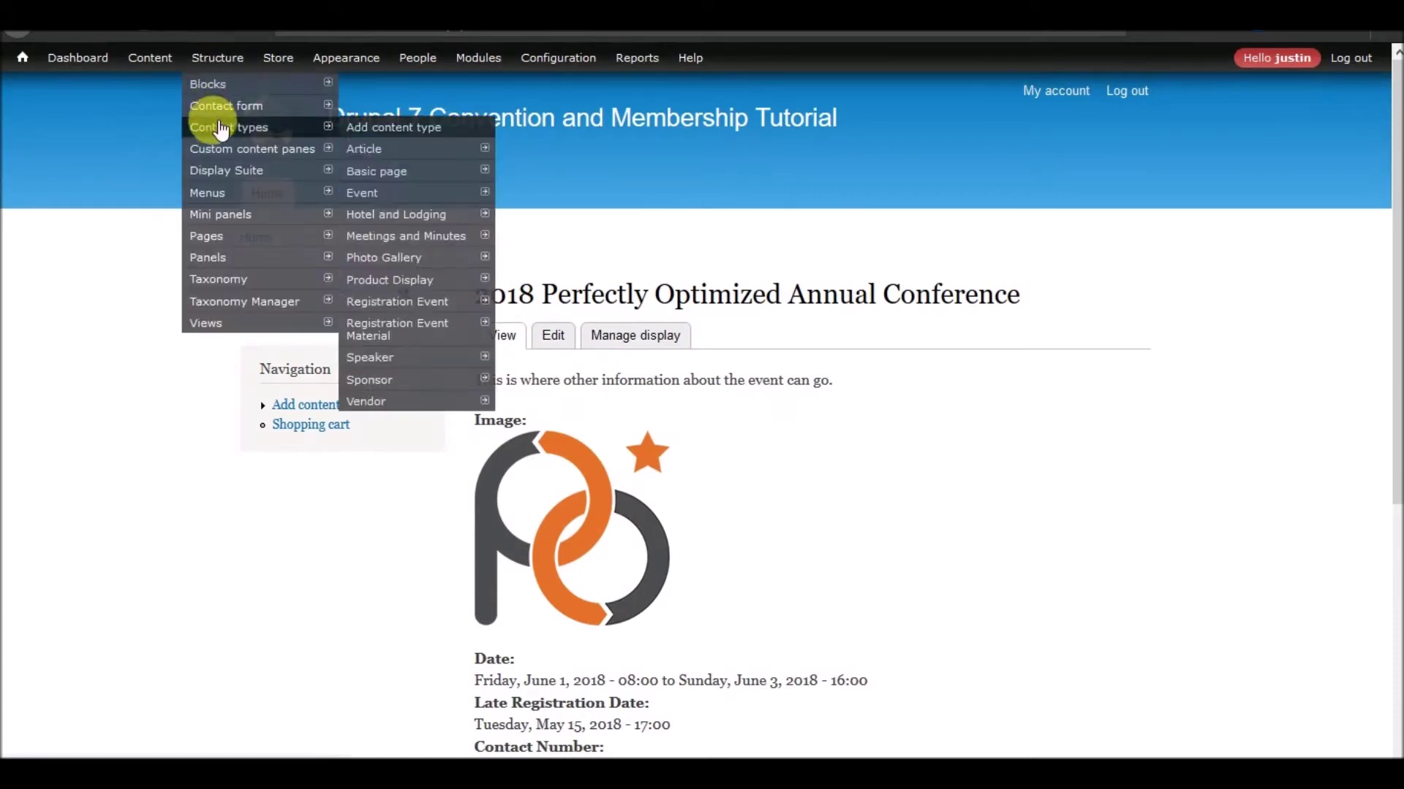
{"action": "left_click", "coordinate": [211, 120]}
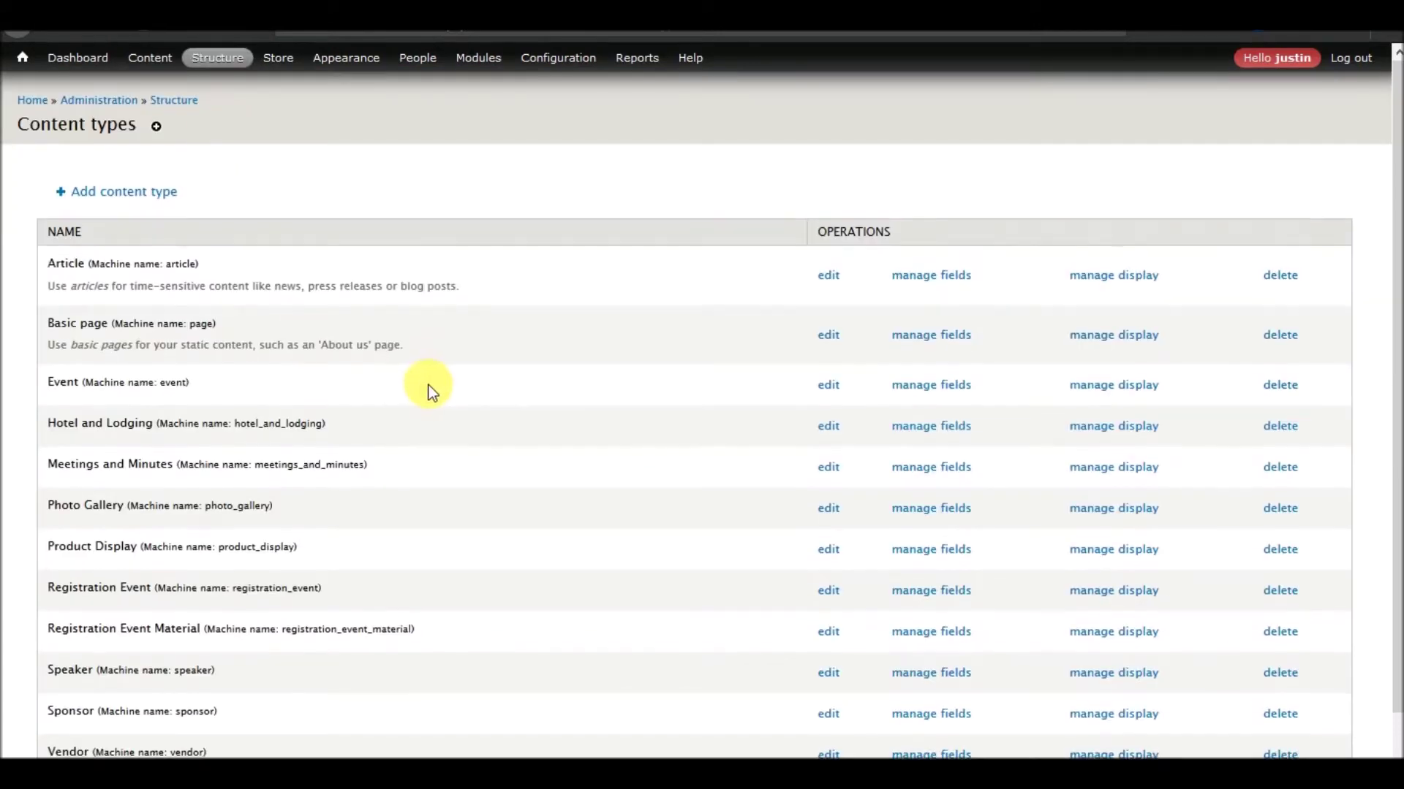
{"action": "scroll", "coordinate": [430, 388], "scroll_direction": "down", "scroll_amount": 1}
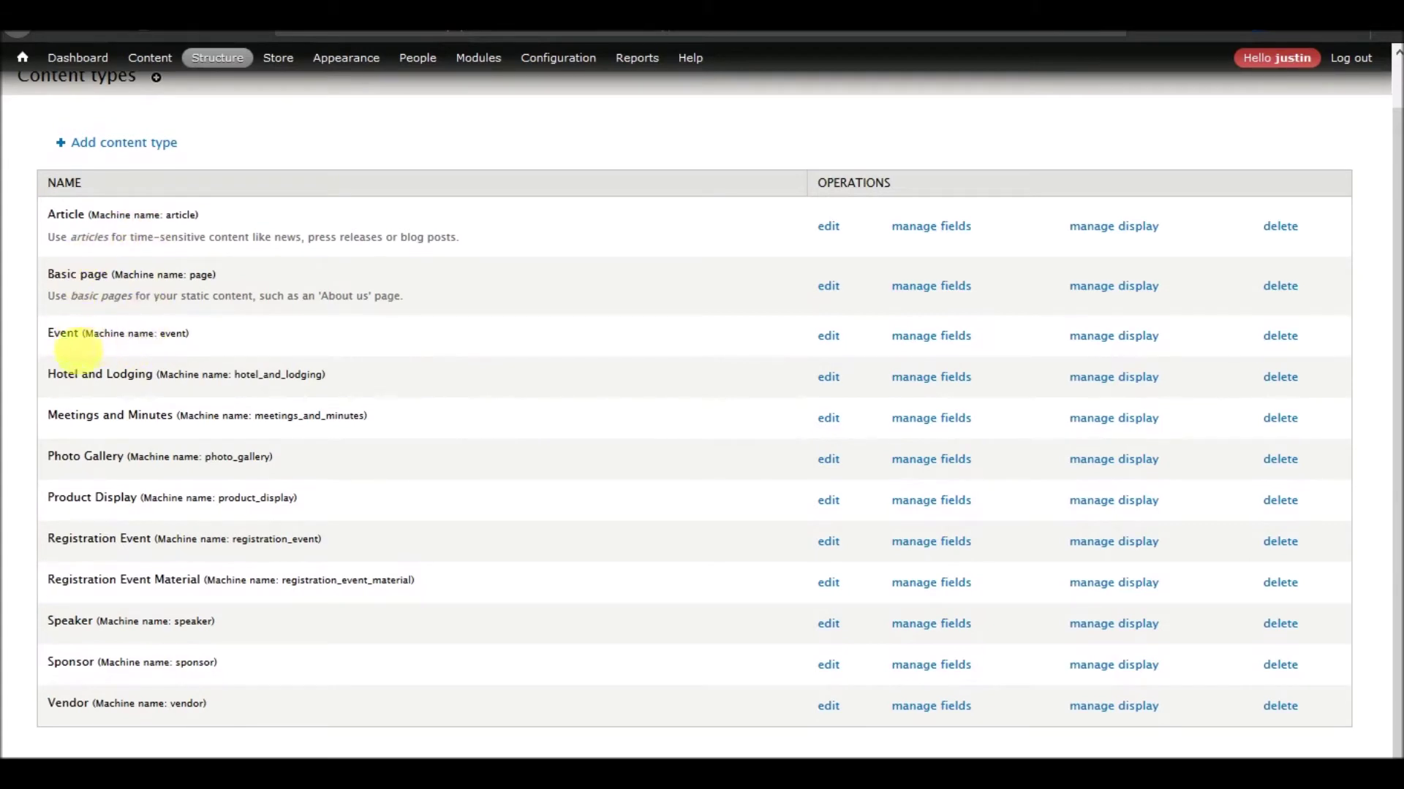
{"action": "left_click", "coordinate": [922, 382]}
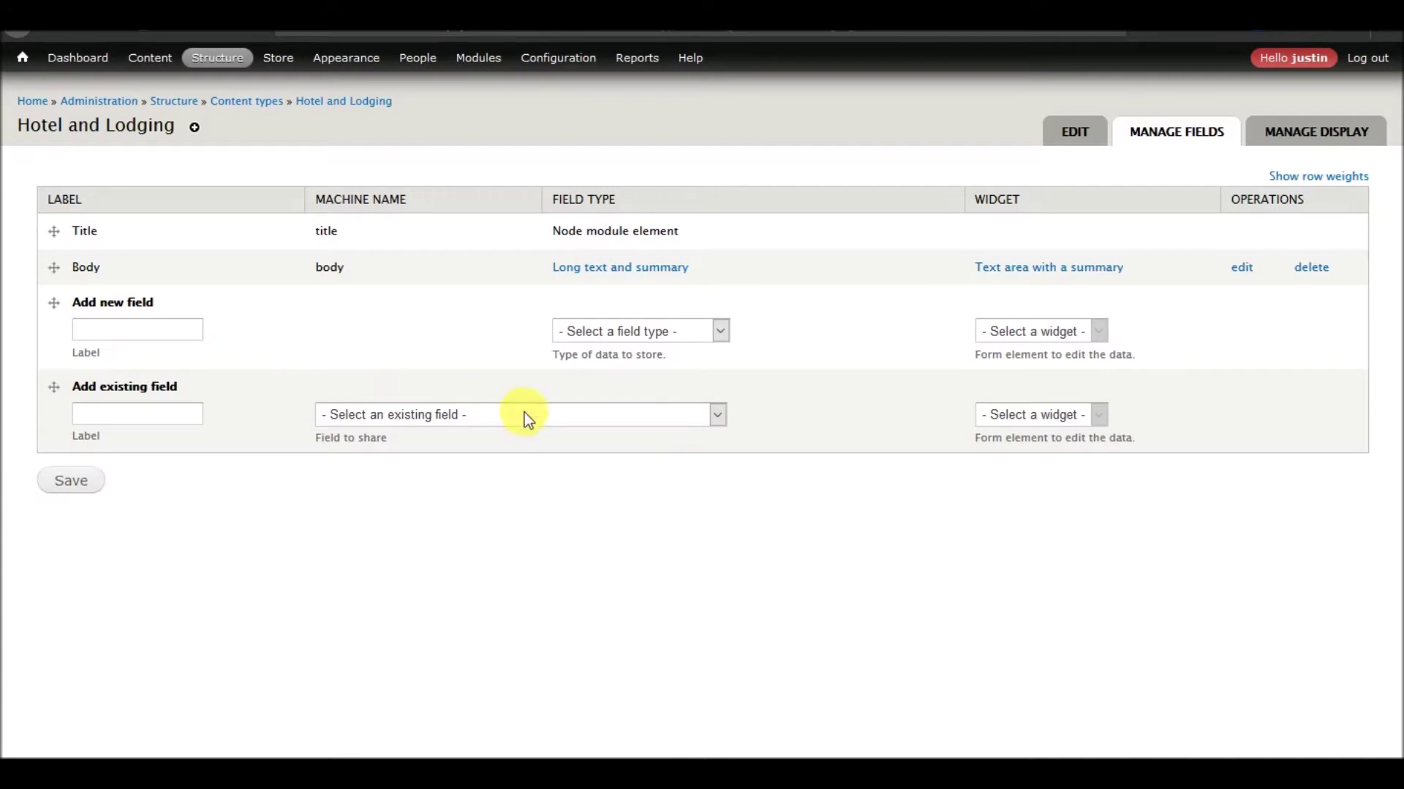
Step: Add the existing postal address field, field_address, to the Hotel and Lodging content type
{"action": "left_click", "coordinate": [518, 413]}
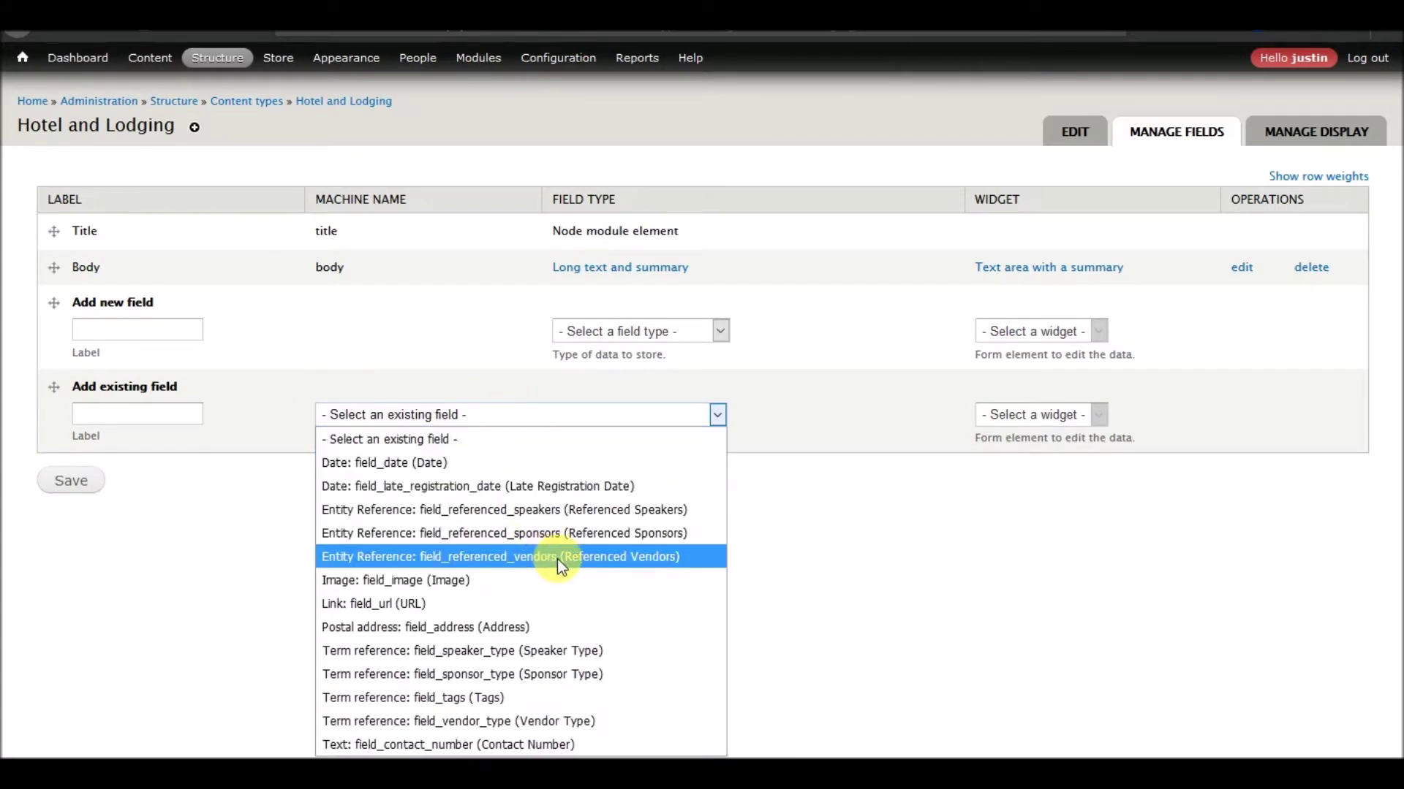
{"action": "left_click", "coordinate": [495, 627]}
{"action": "left_click", "coordinate": [73, 481]}
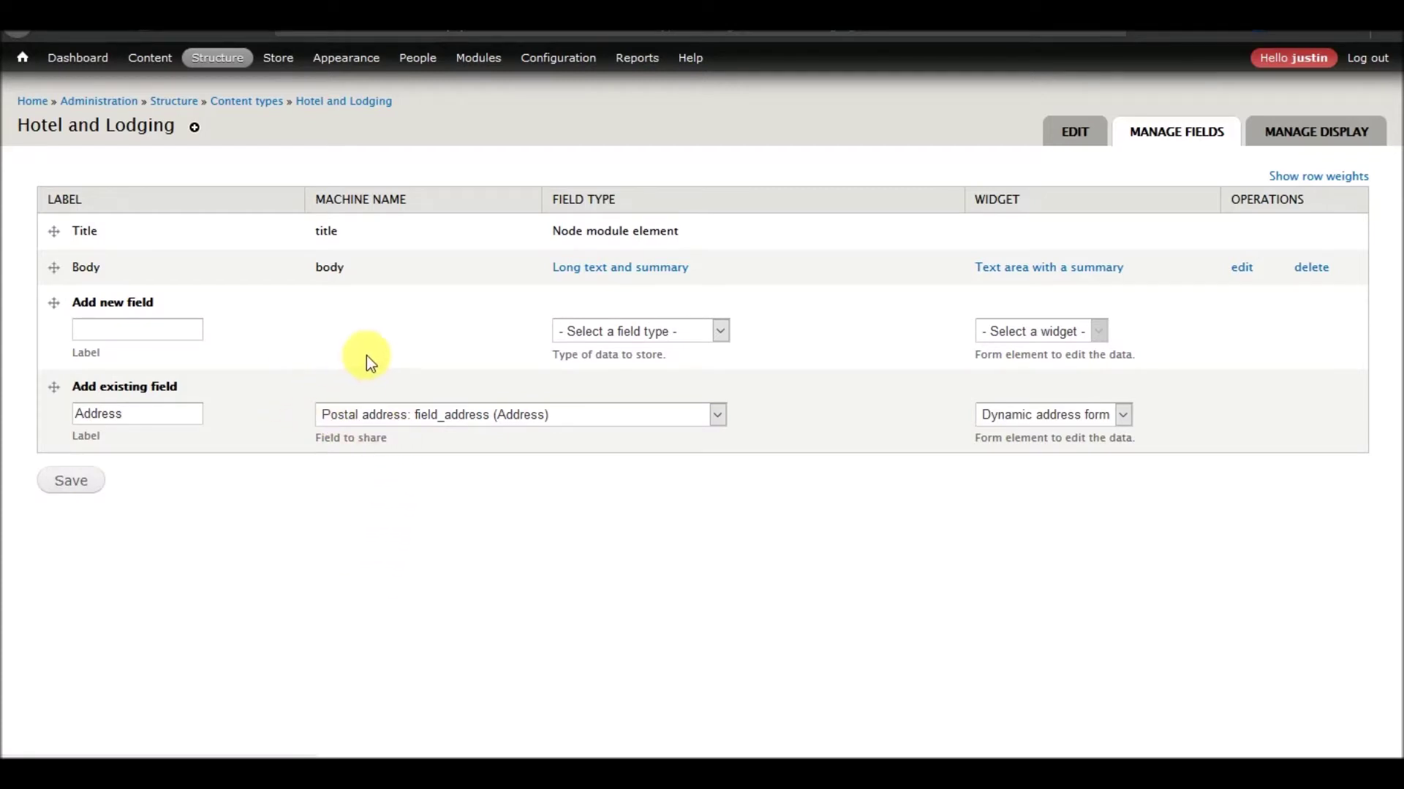
Step: Set the Address field's available country and default country to United States and save its settings
{"action": "scroll", "coordinate": [348, 339], "scroll_direction": "down", "scroll_amount": 3}
{"action": "left_click", "coordinate": [195, 429]}
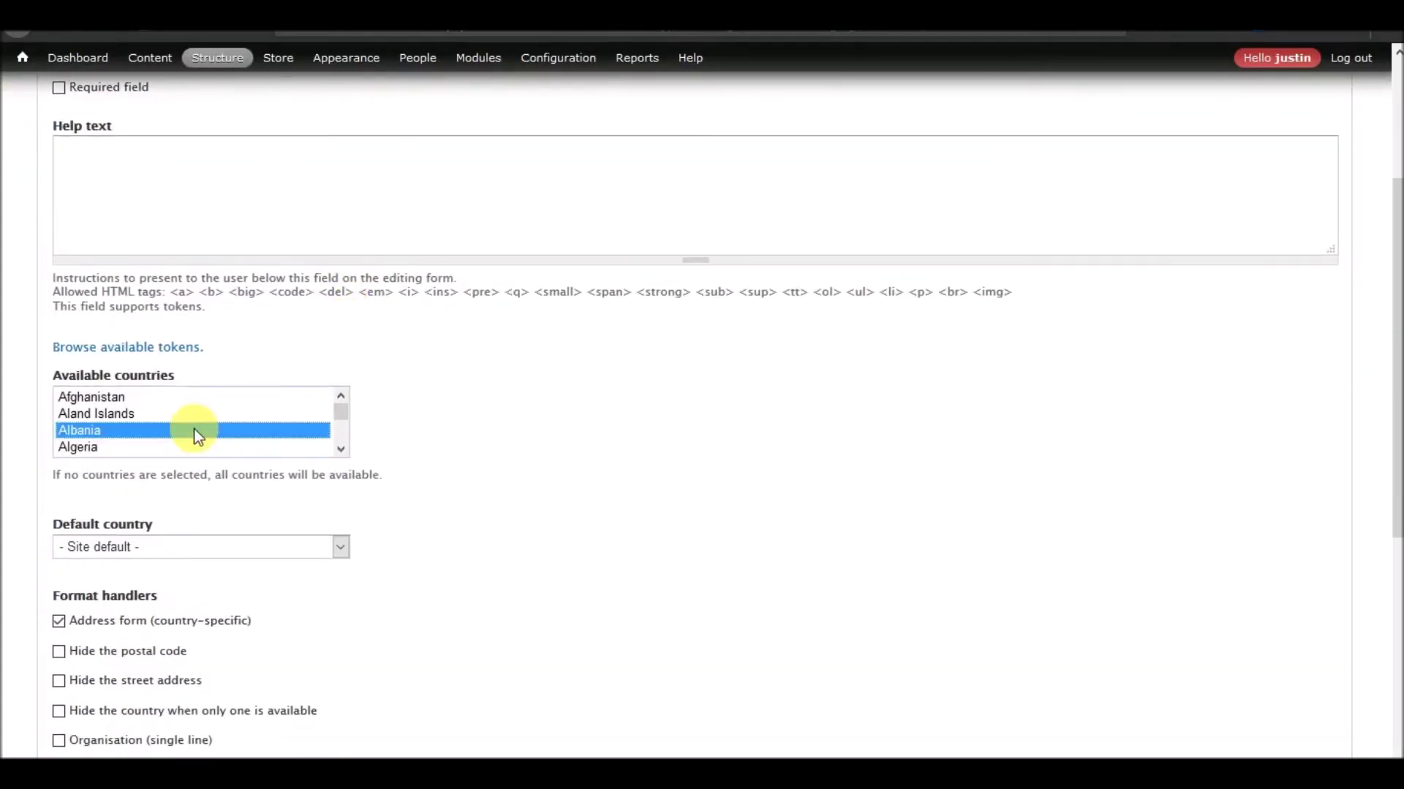
{"action": "type", "text": "un"}
{"action": "key", "text": "Down"}
{"action": "key", "text": "Down"}
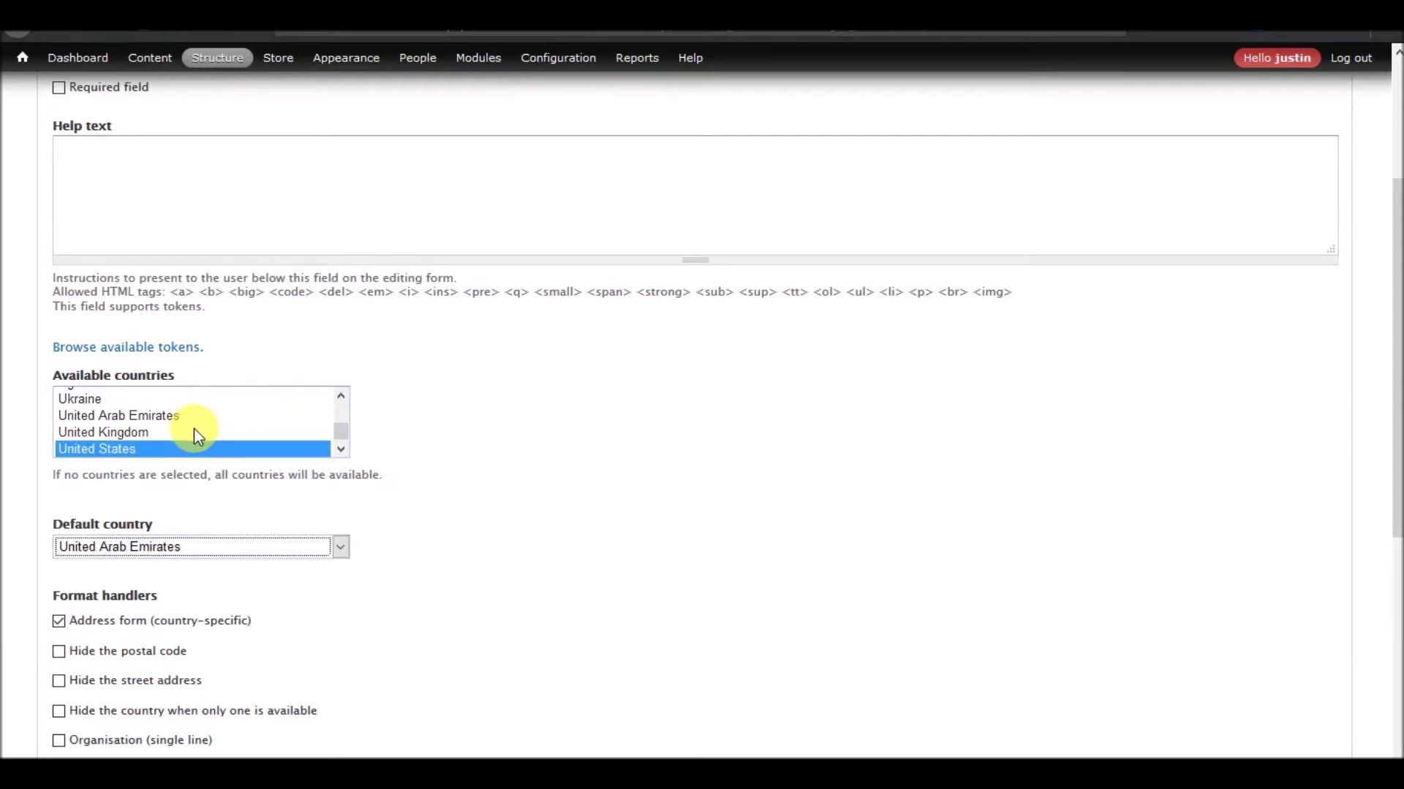
{"action": "scroll", "coordinate": [317, 547], "scroll_direction": "down", "scroll_amount": 5}
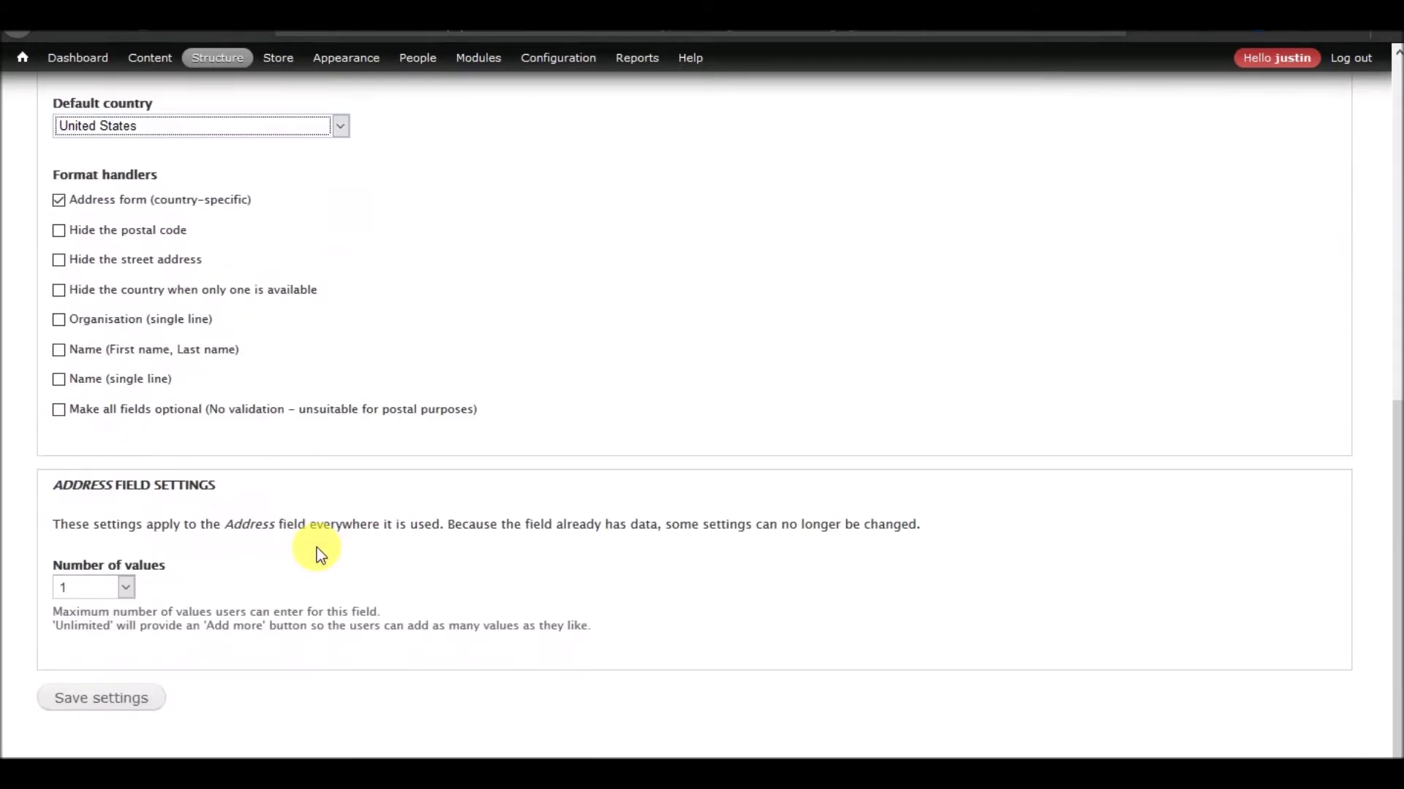
{"action": "left_click", "coordinate": [94, 704]}
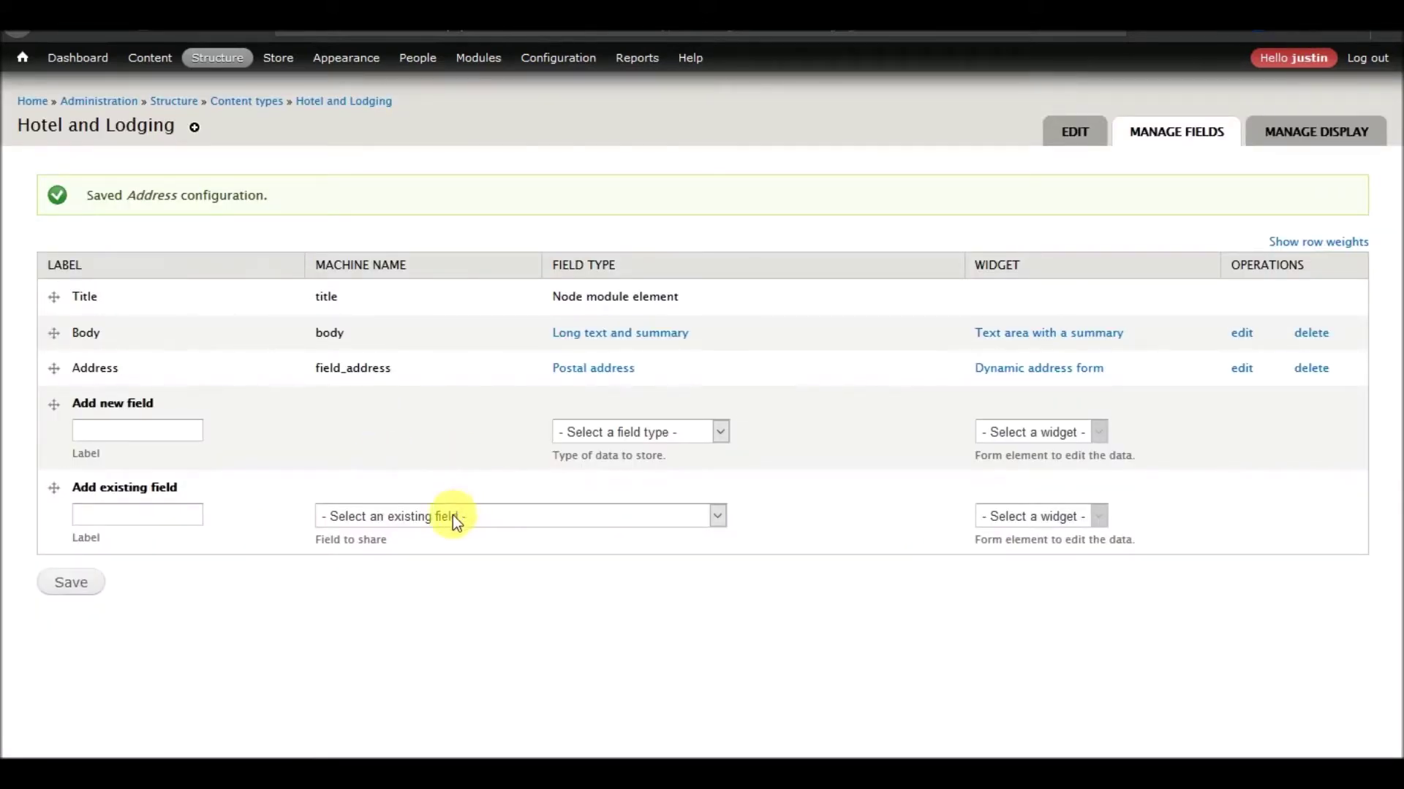
Step: Add the existing image field, field_image, to the Hotel and Lodging content type
{"action": "left_click", "coordinate": [454, 515]}
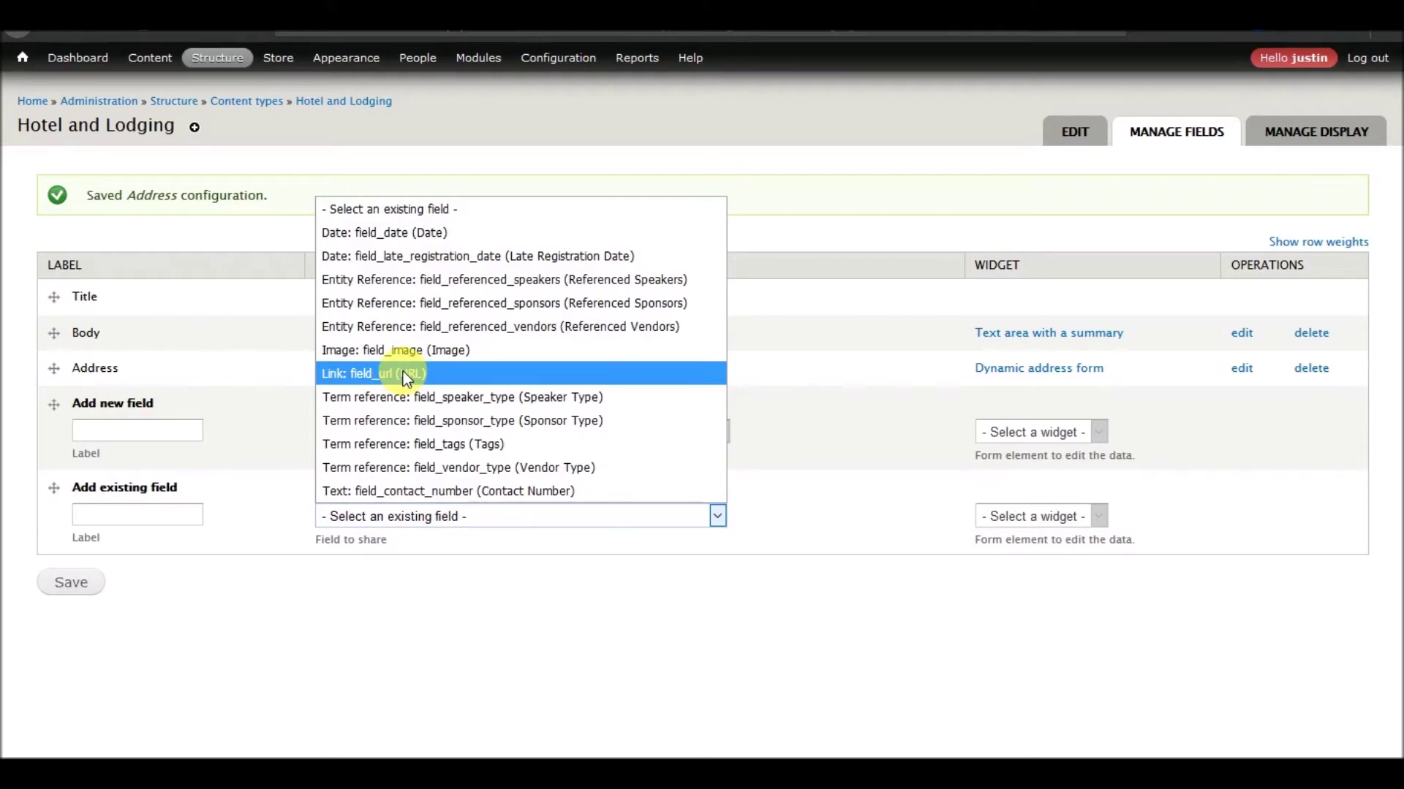
{"action": "left_click", "coordinate": [402, 352]}
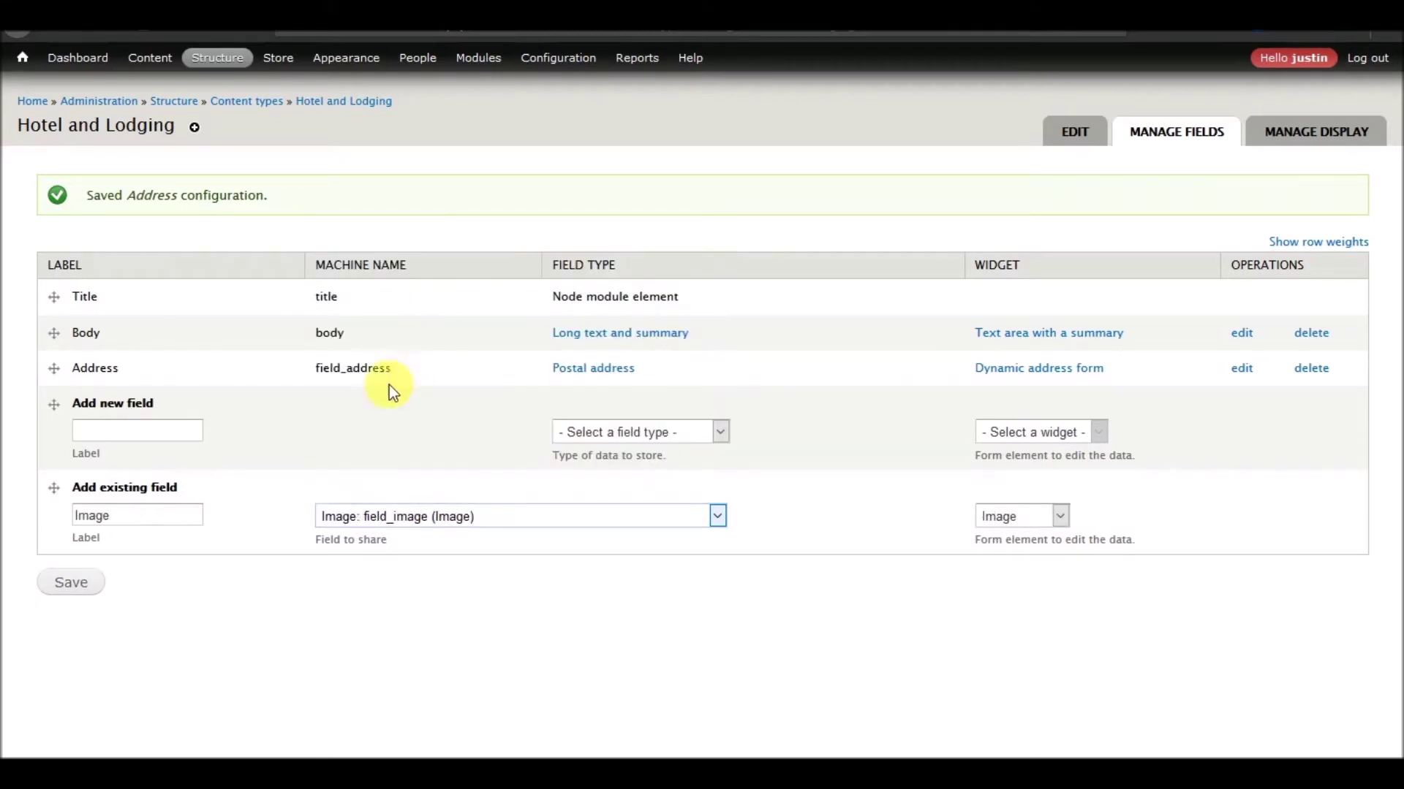
{"action": "left_click", "coordinate": [82, 595]}
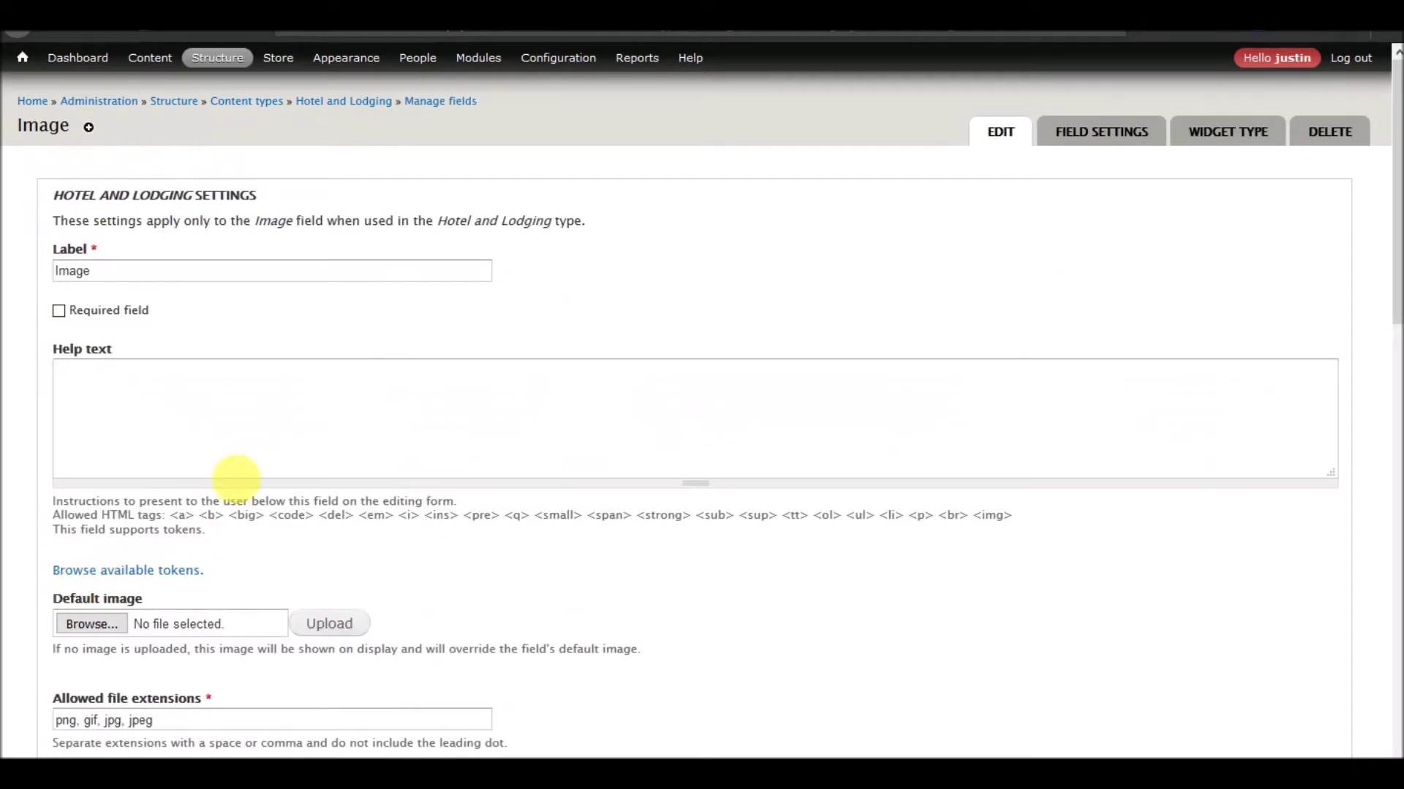
Step: Set the Image field's file directory to lodging-images, enable its Alt and Title fields, and save the settings
{"action": "scroll", "coordinate": [235, 476], "scroll_direction": "down", "scroll_amount": 8}
{"action": "left_click", "coordinate": [138, 145]}
{"action": "type", "text": "lodging"}
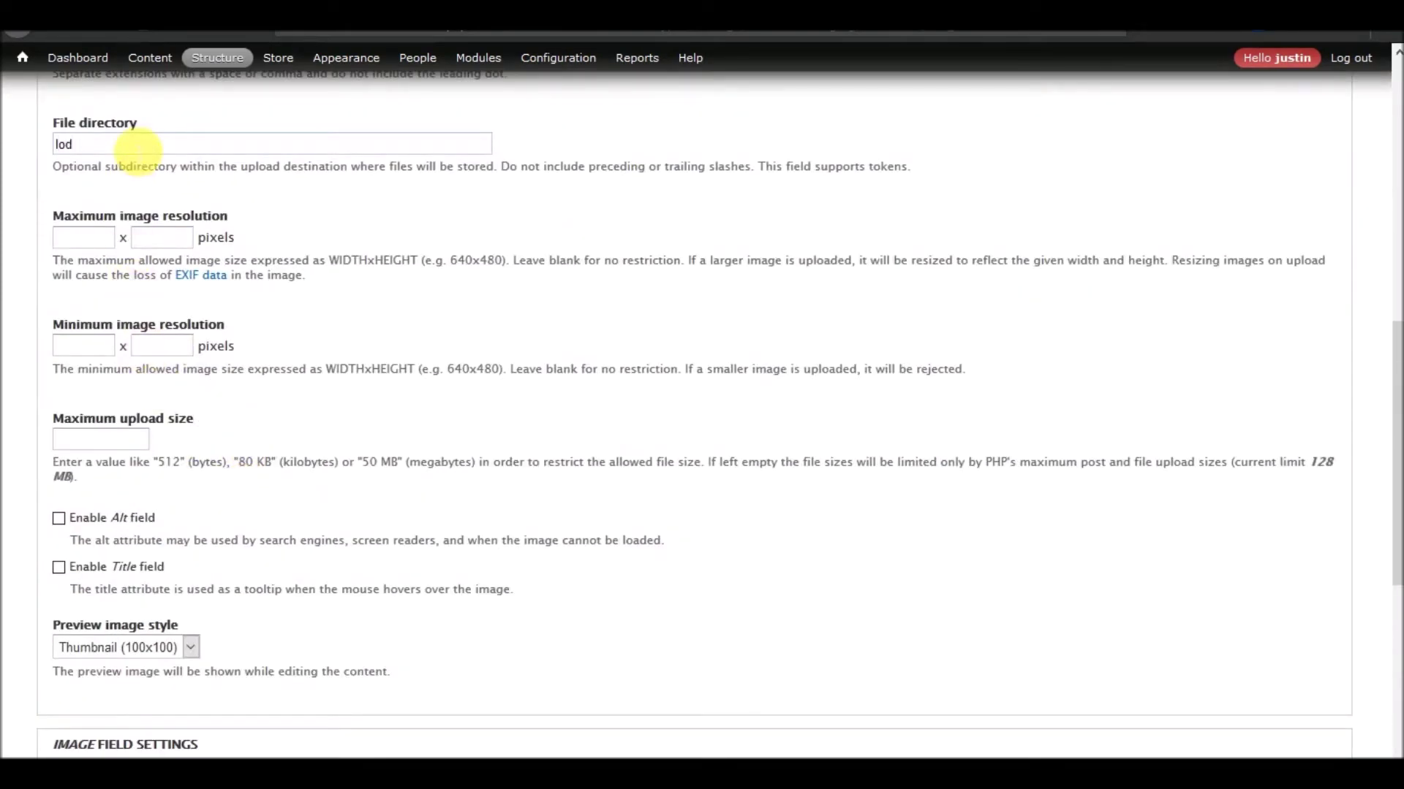
{"action": "type", "text": "-images"}
{"action": "left_click", "coordinate": [98, 519]}
{"action": "left_click", "coordinate": [98, 569]}
{"action": "scroll", "coordinate": [251, 516], "scroll_direction": "down", "scroll_amount": 5}
{"action": "left_click", "coordinate": [103, 701]}
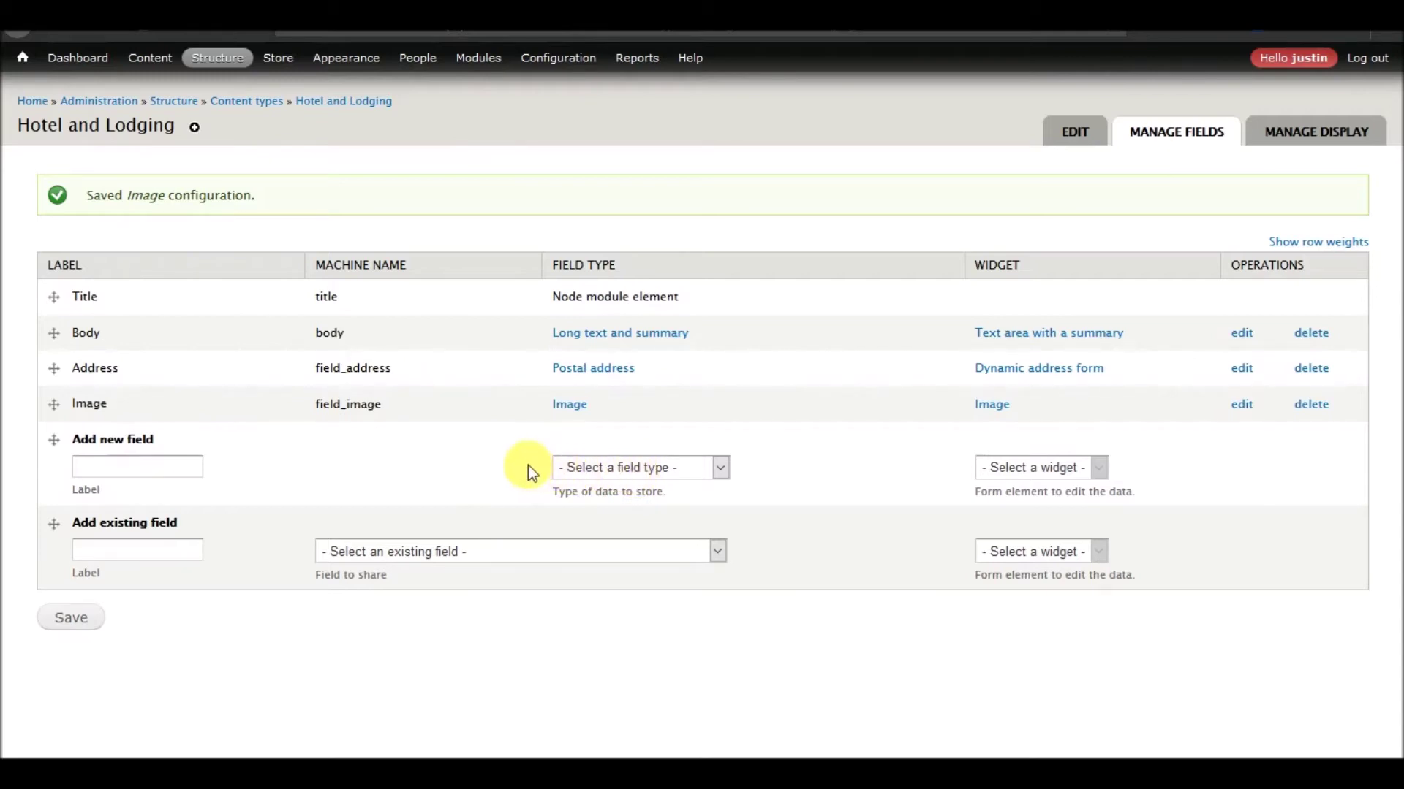
Step: Add the existing text field field_contact_number as Contact Number and save it with its default settings
{"action": "left_click", "coordinate": [490, 553]}
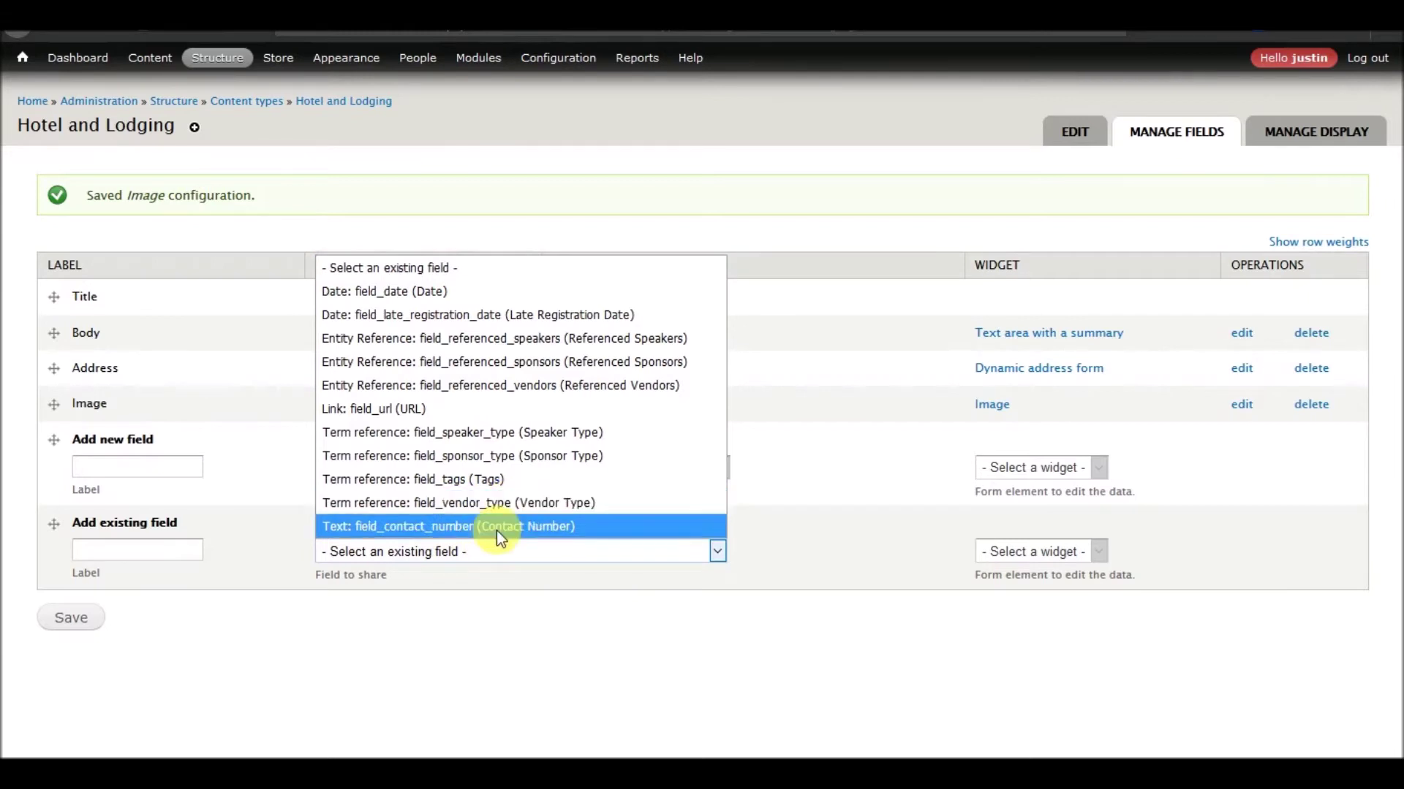
{"action": "key", "text": "Escape"}
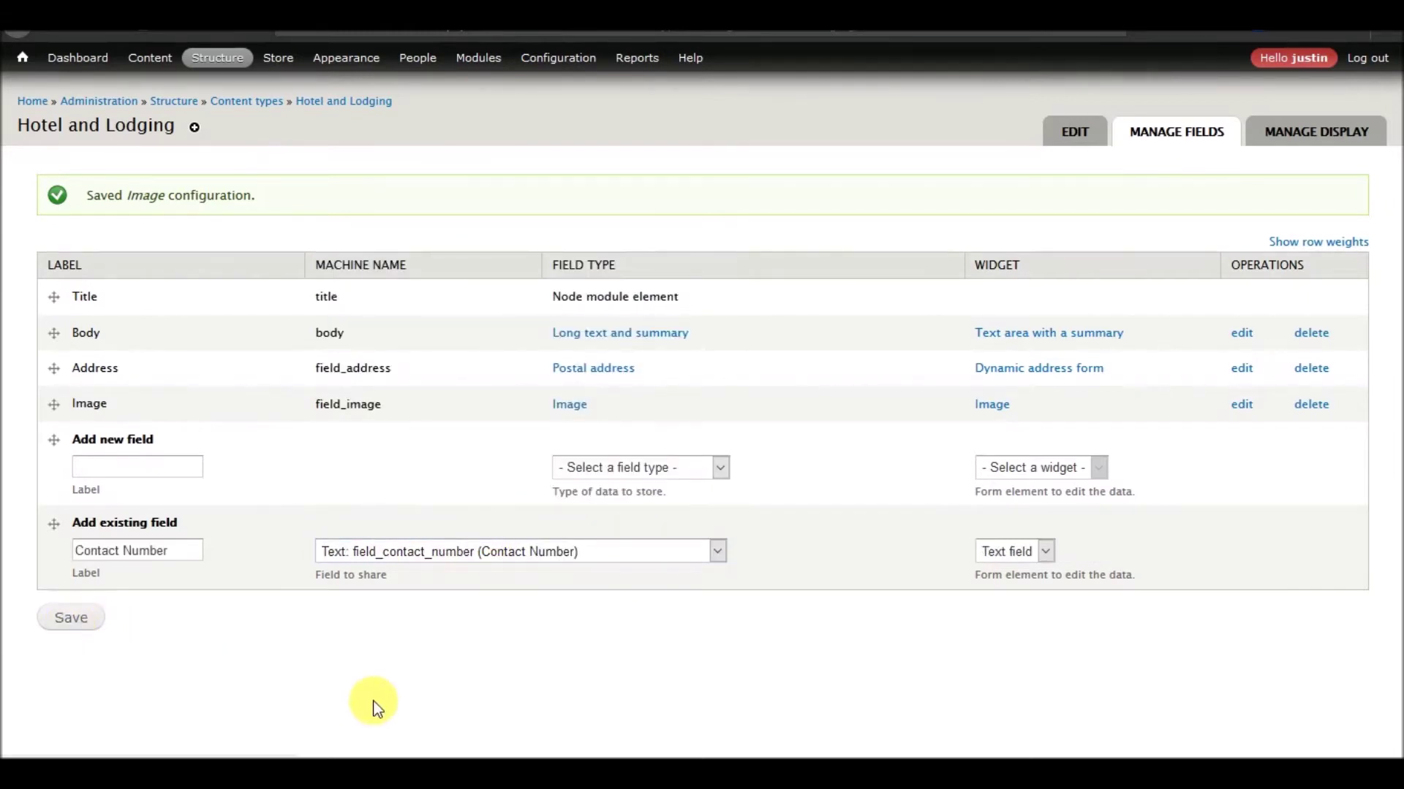
{"action": "scroll", "coordinate": [340, 504], "scroll_direction": "down", "scroll_amount": 7}
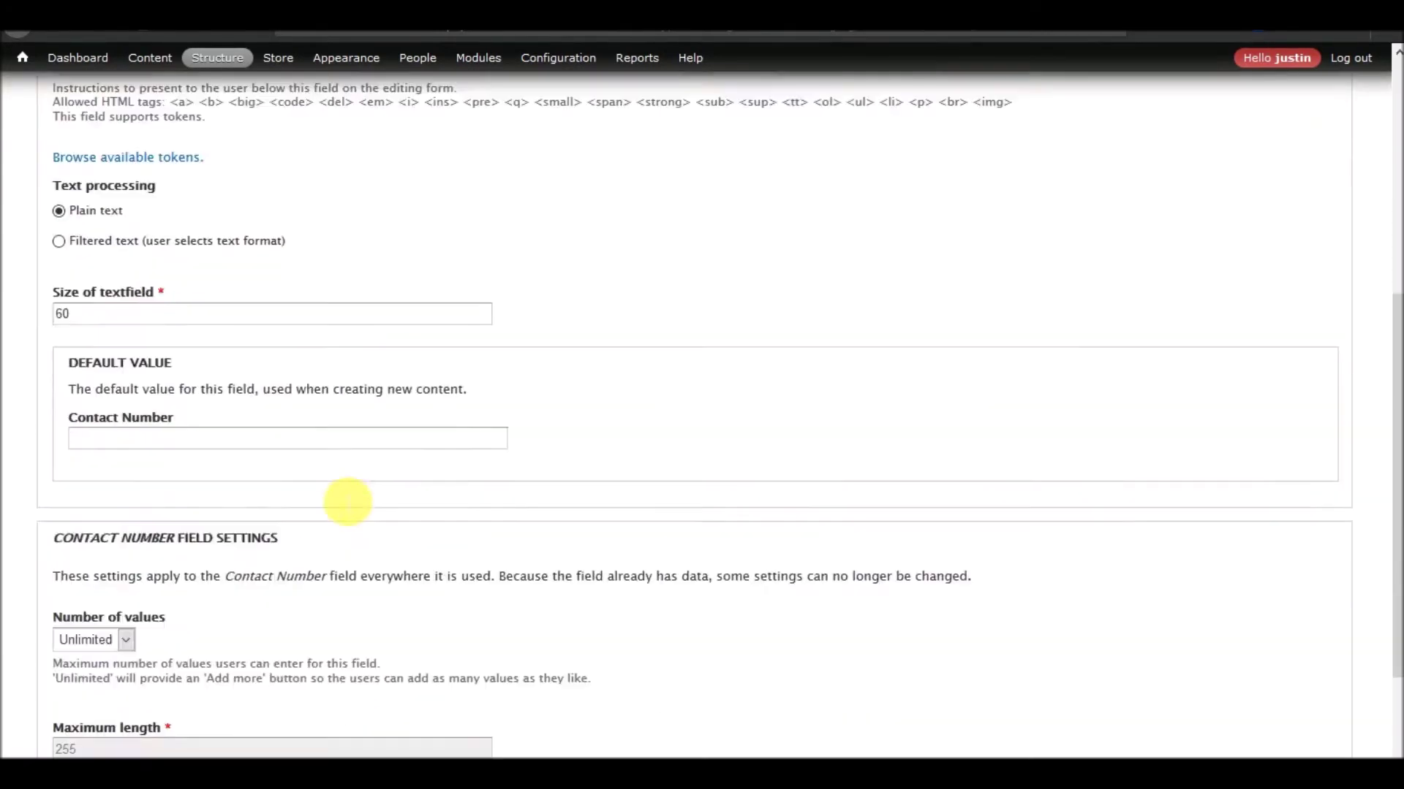
{"action": "left_click", "coordinate": [109, 700]}
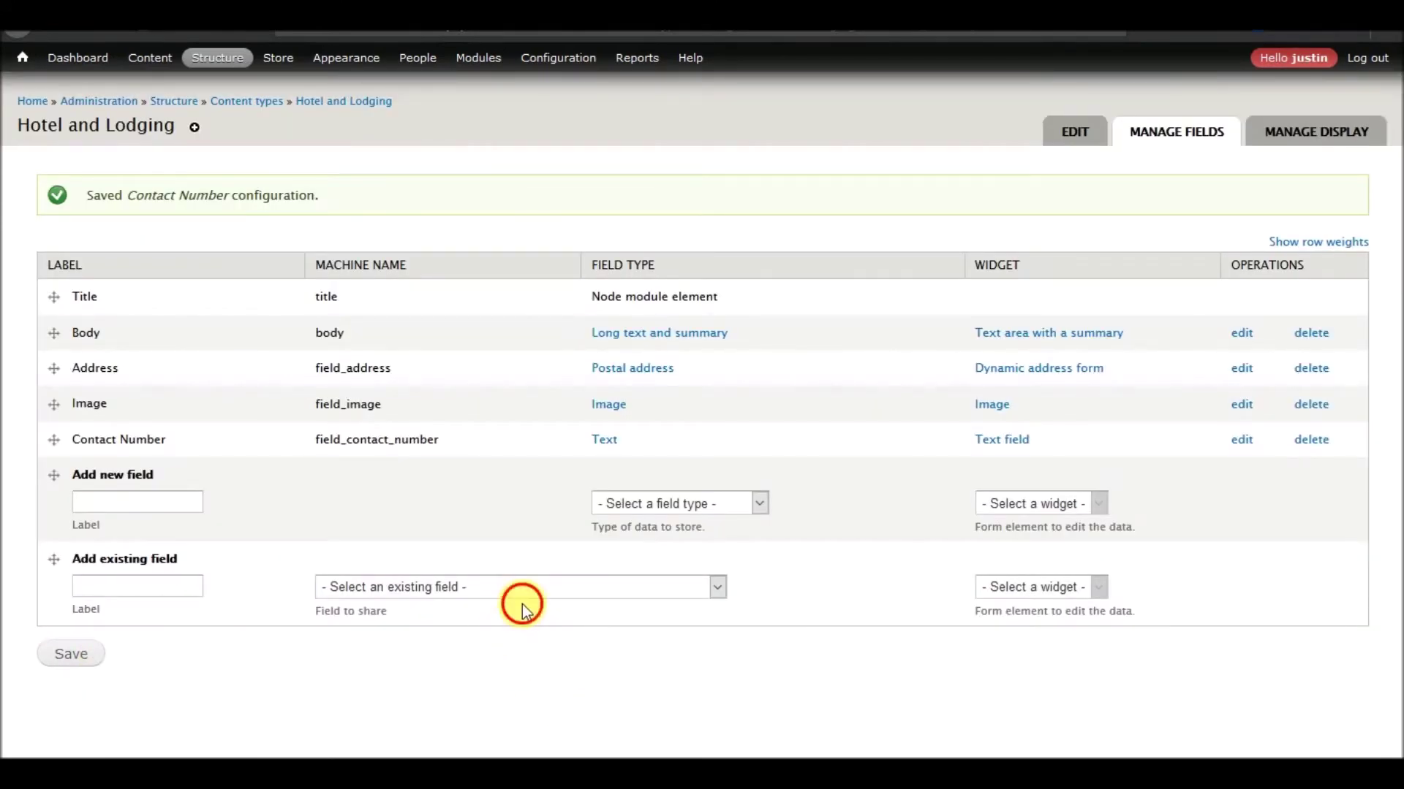
Step: Add the existing link field, field_url, to the Hotel and Lodging content type
{"action": "left_click", "coordinate": [528, 588]}
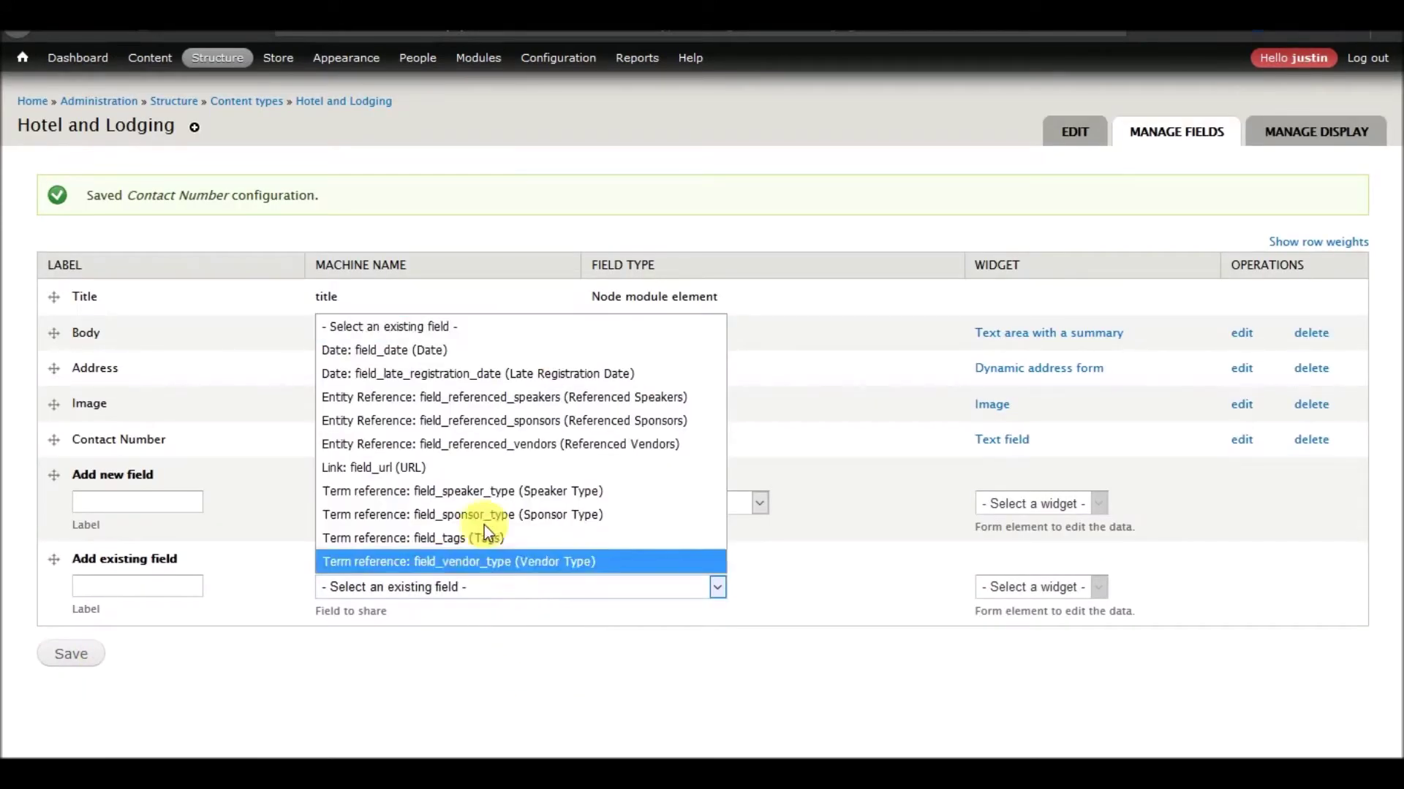
{"action": "left_click", "coordinate": [418, 465]}
{"action": "left_click", "coordinate": [71, 653]}
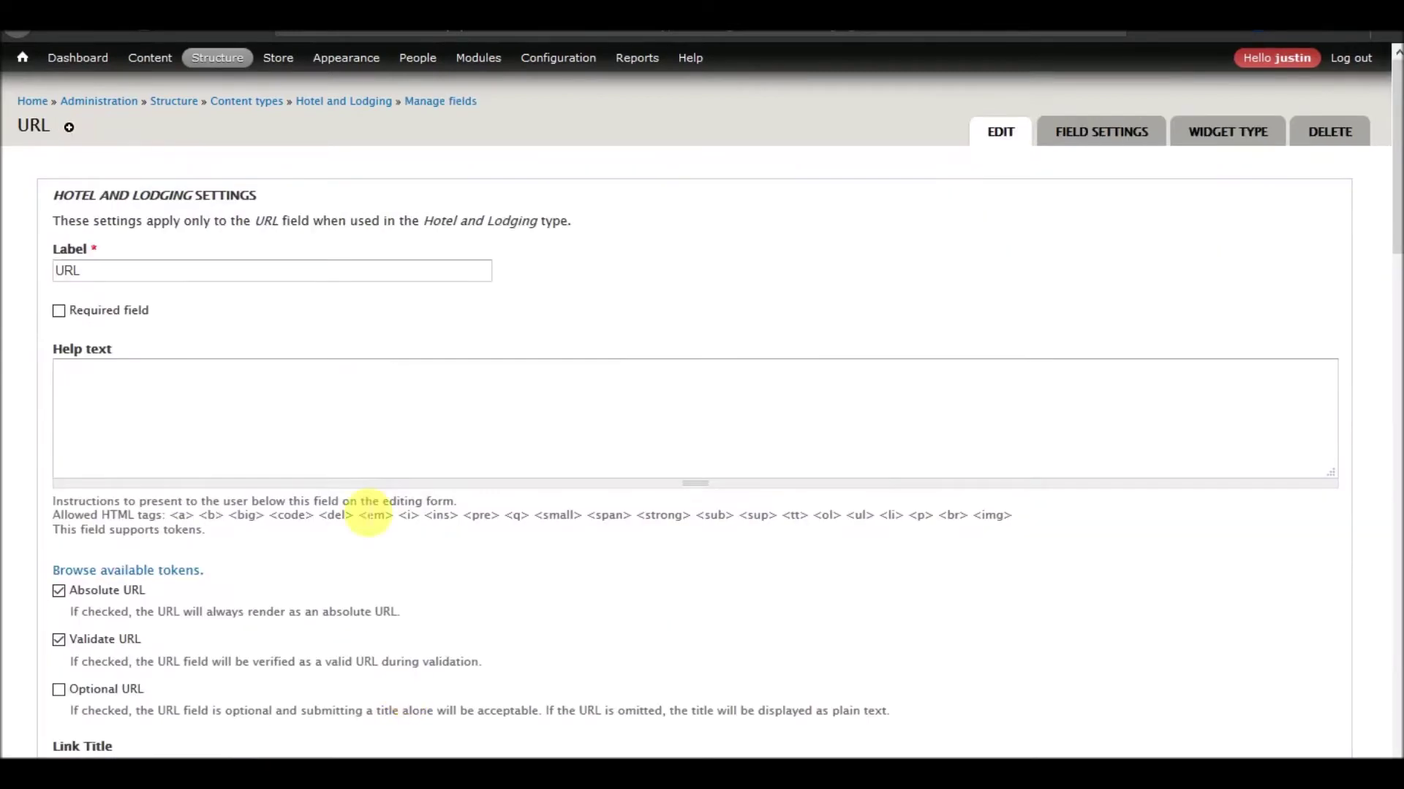
Step: Set the URL field's link target to open in a new window and save its settings
{"action": "scroll", "coordinate": [370, 517], "scroll_direction": "down", "scroll_amount": 15}
{"action": "scroll", "coordinate": [177, 551], "scroll_direction": "down", "scroll_amount": 3}
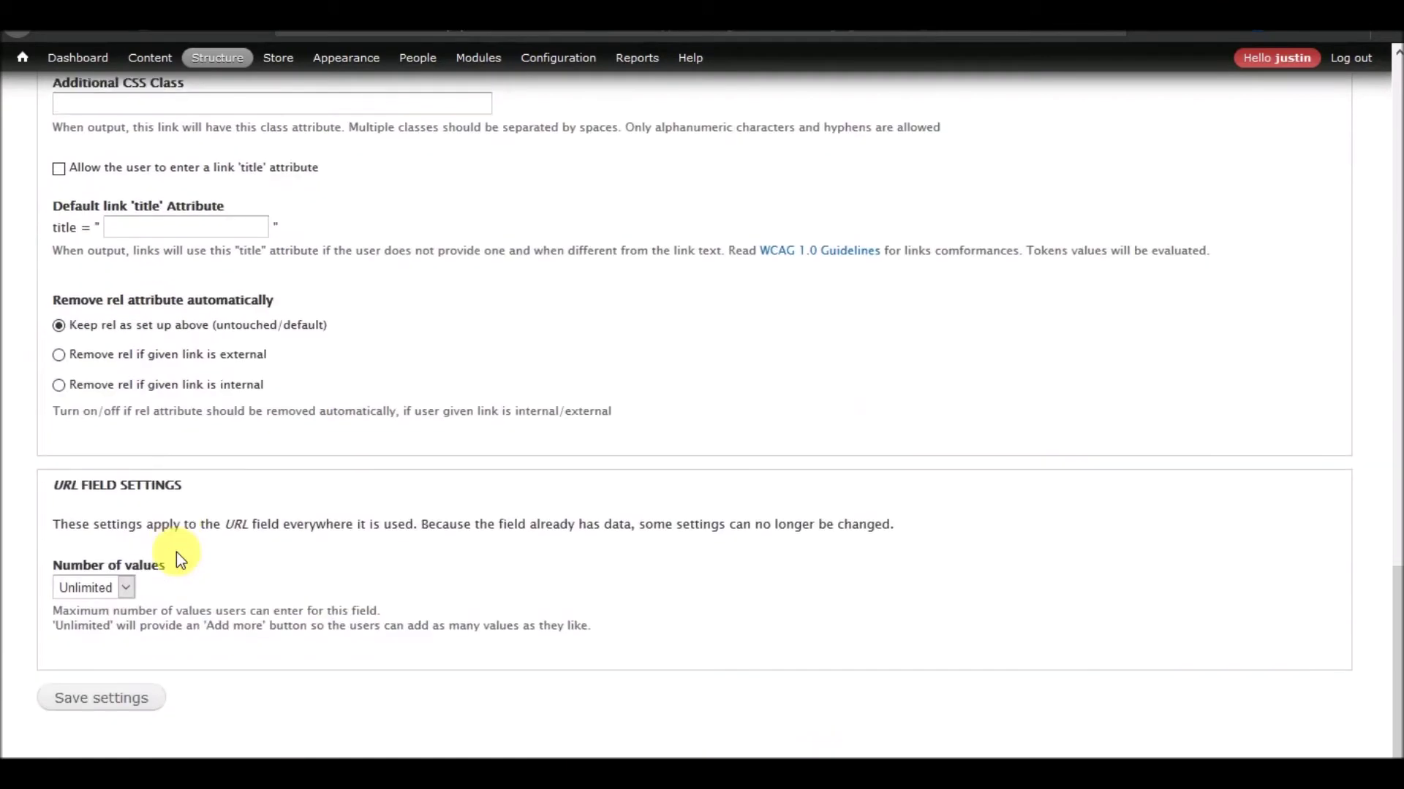
{"action": "scroll", "coordinate": [177, 551], "scroll_direction": "up", "scroll_amount": 9}
{"action": "left_click", "coordinate": [177, 551]}
{"action": "scroll", "coordinate": [298, 554], "scroll_direction": "down", "scroll_amount": 9}
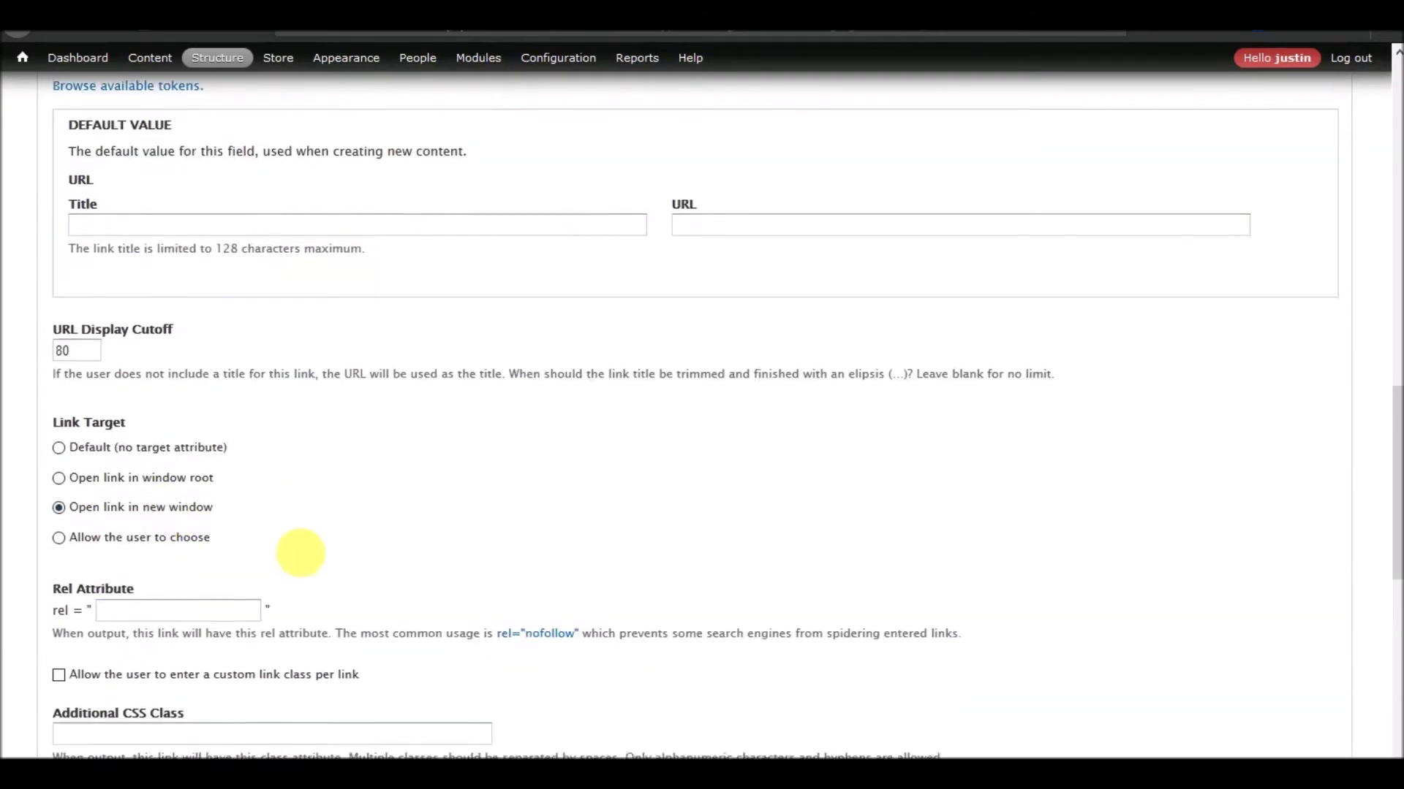
{"action": "left_click", "coordinate": [81, 703]}
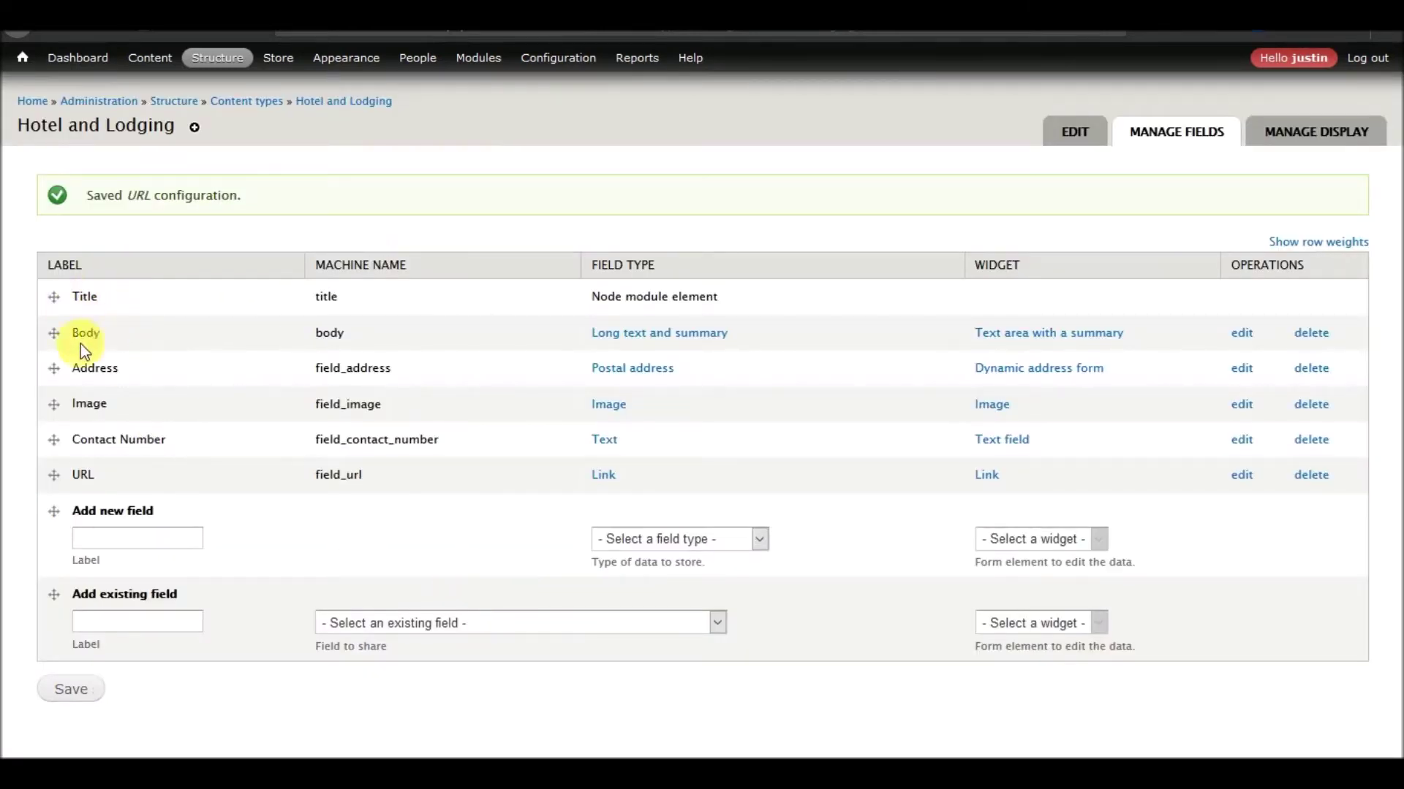
Step: Reorder the fields so Image follows Title and Body comes after URL, and save the order
{"action": "left_click_drag", "start_coordinate": [54, 404], "coordinate": [53, 351]}
{"action": "left_click_drag", "start_coordinate": [53, 428], "coordinate": [55, 541]}
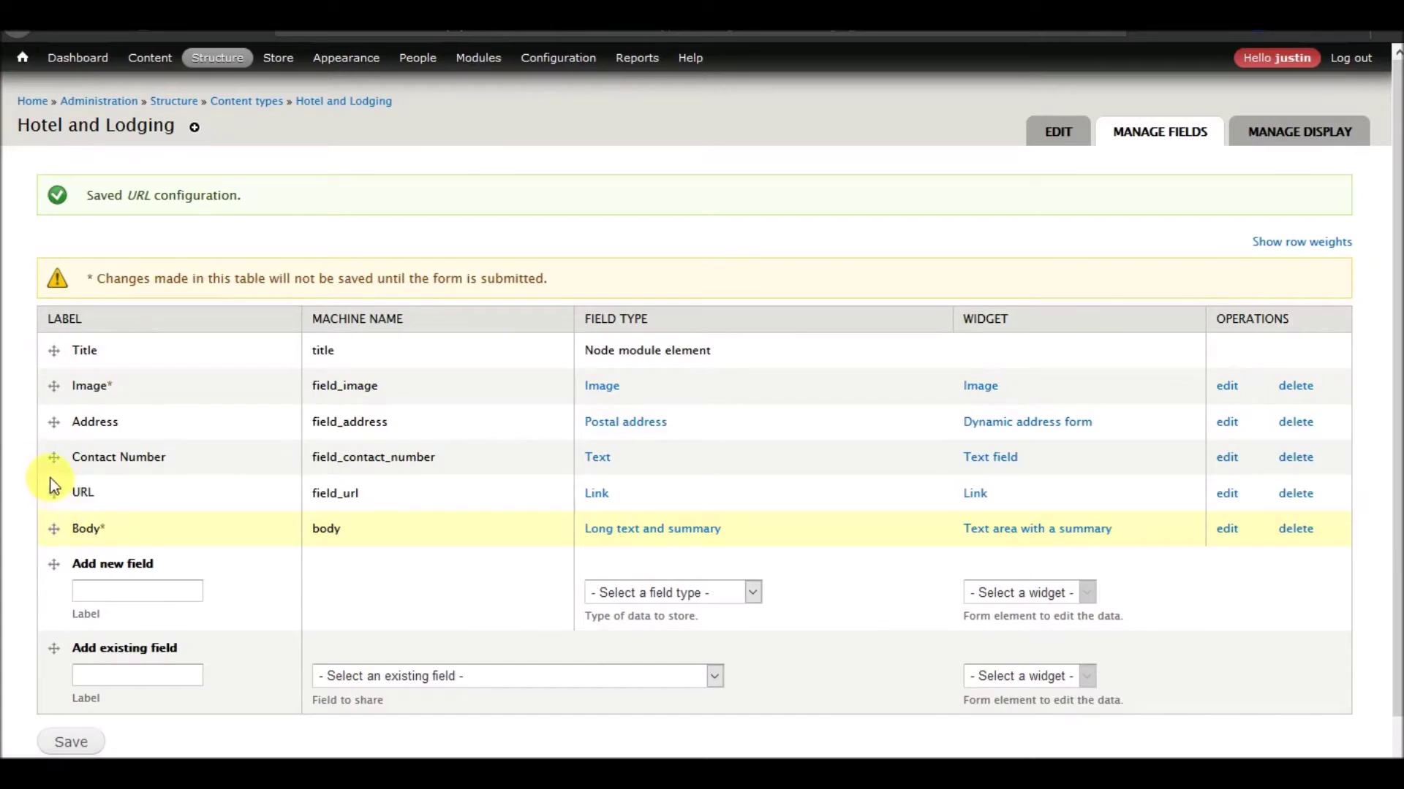
{"action": "scroll", "coordinate": [409, 499], "scroll_direction": "down", "scroll_amount": 1}
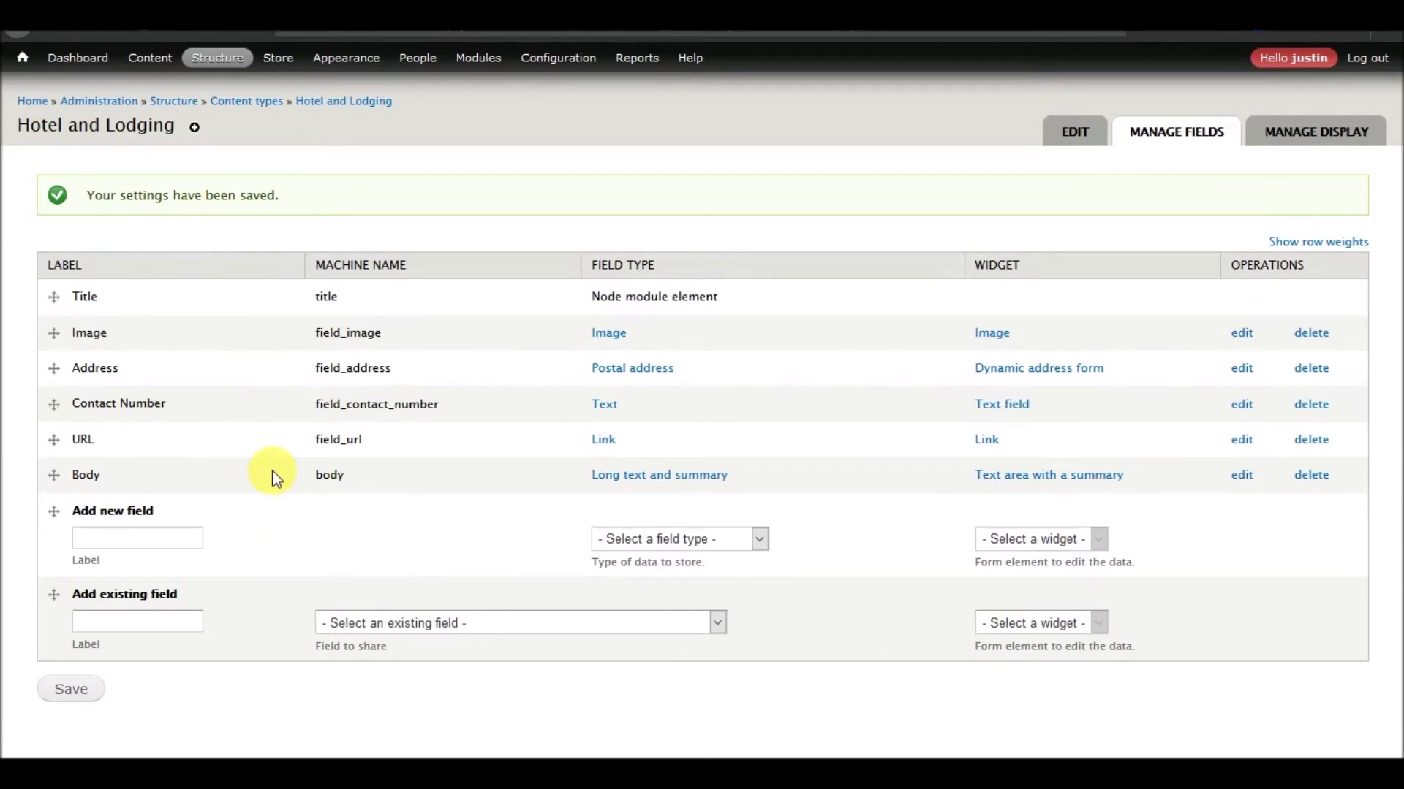
Step: Enter "Referenced Registration Event" as the label of a new field
{"action": "left_click", "coordinate": [173, 537]}
{"action": "type", "text": "Refere"}
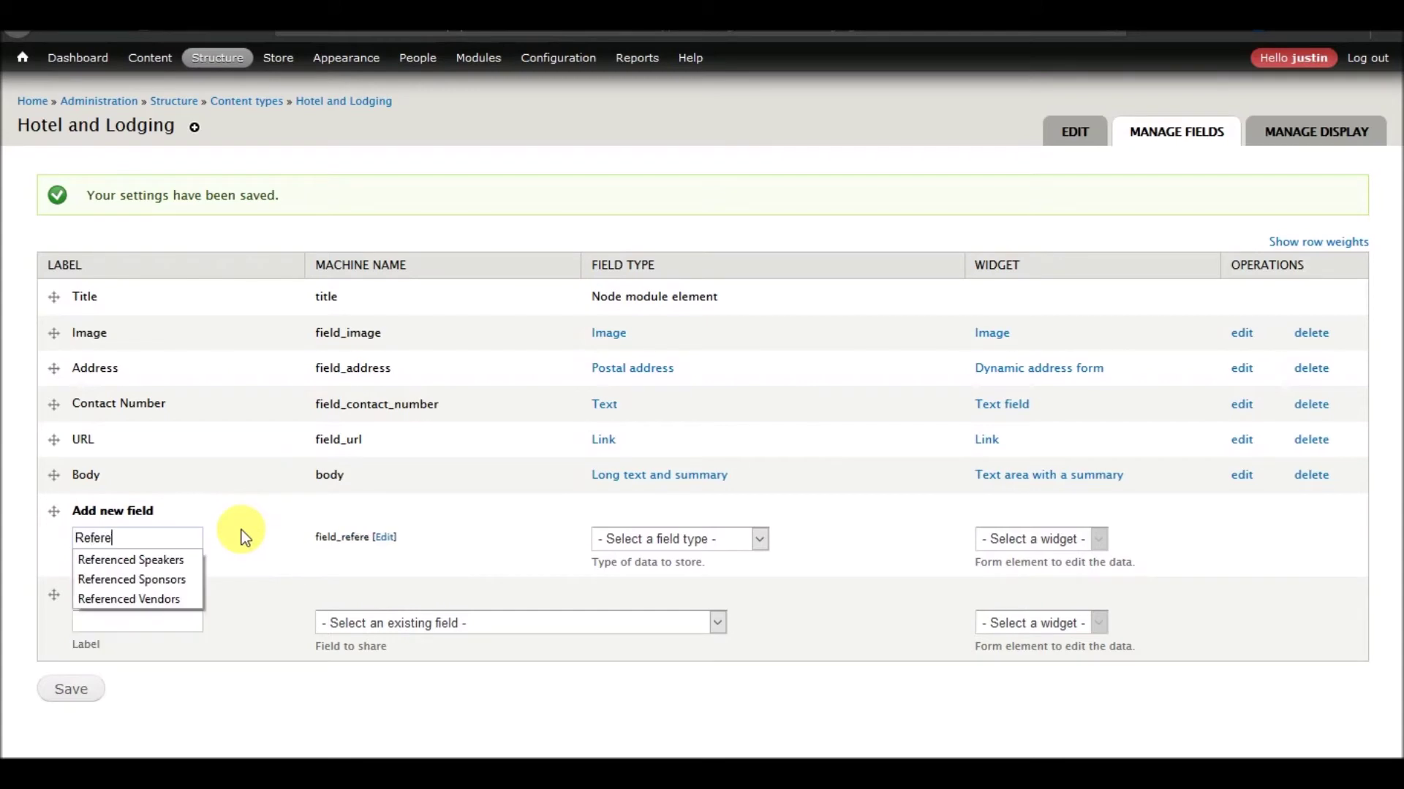
{"action": "type", "text": "nced Regis"}
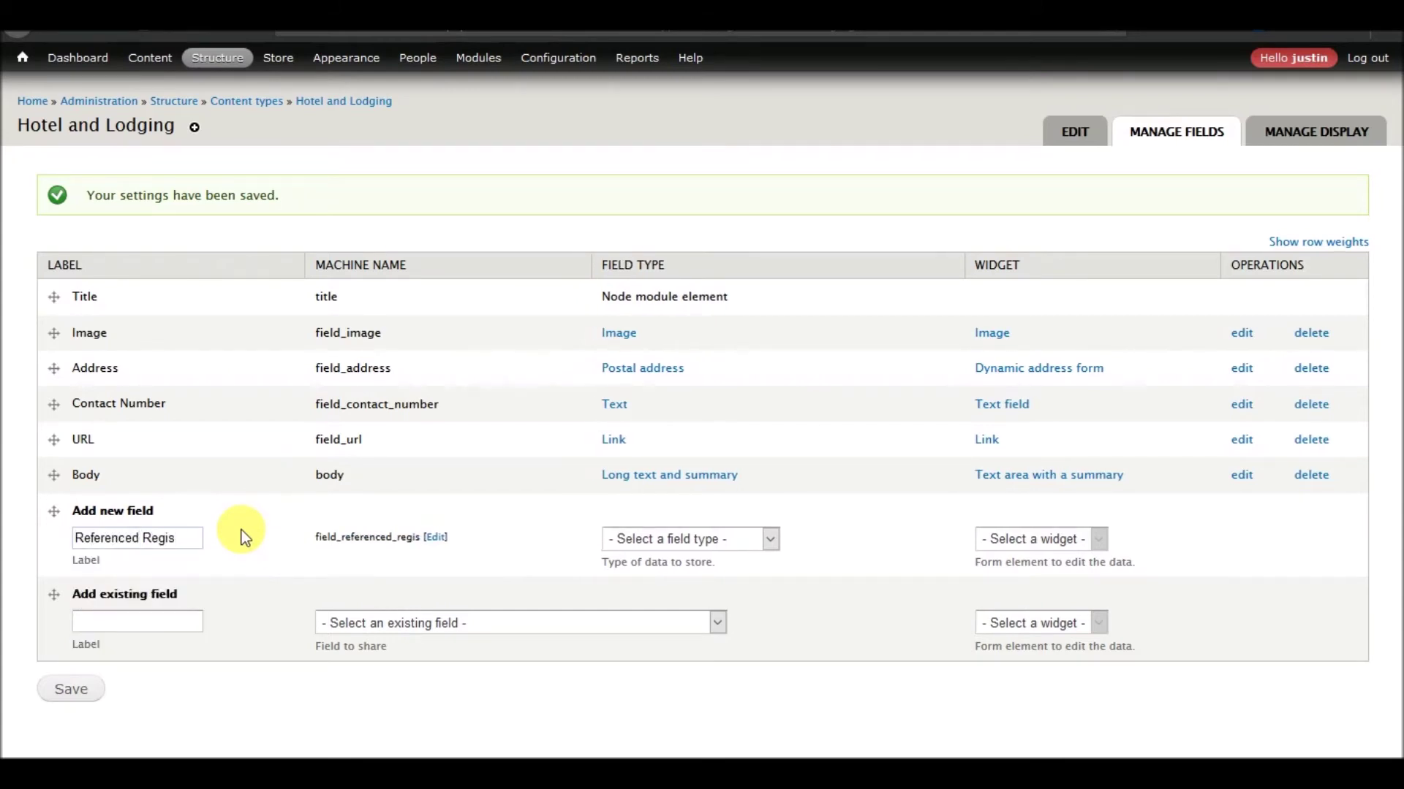
{"action": "type", "text": "tration Event"}
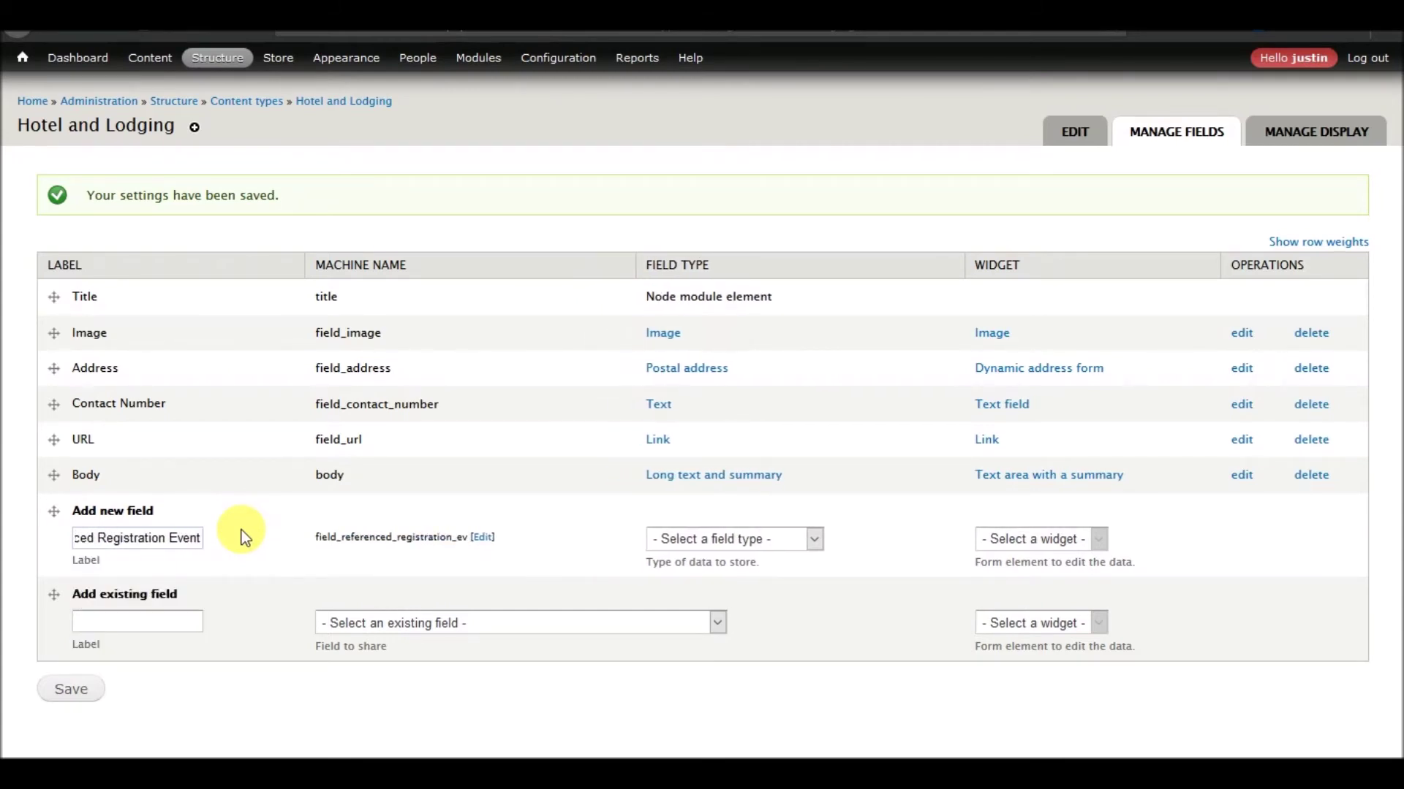
Step: Shorten the new field's machine name to field_ref_reg_event
{"action": "left_click", "coordinate": [482, 537]}
{"action": "left_click_drag", "start_coordinate": [402, 539], "coordinate": [364, 540]}
{"action": "key", "text": "BackSpace"}
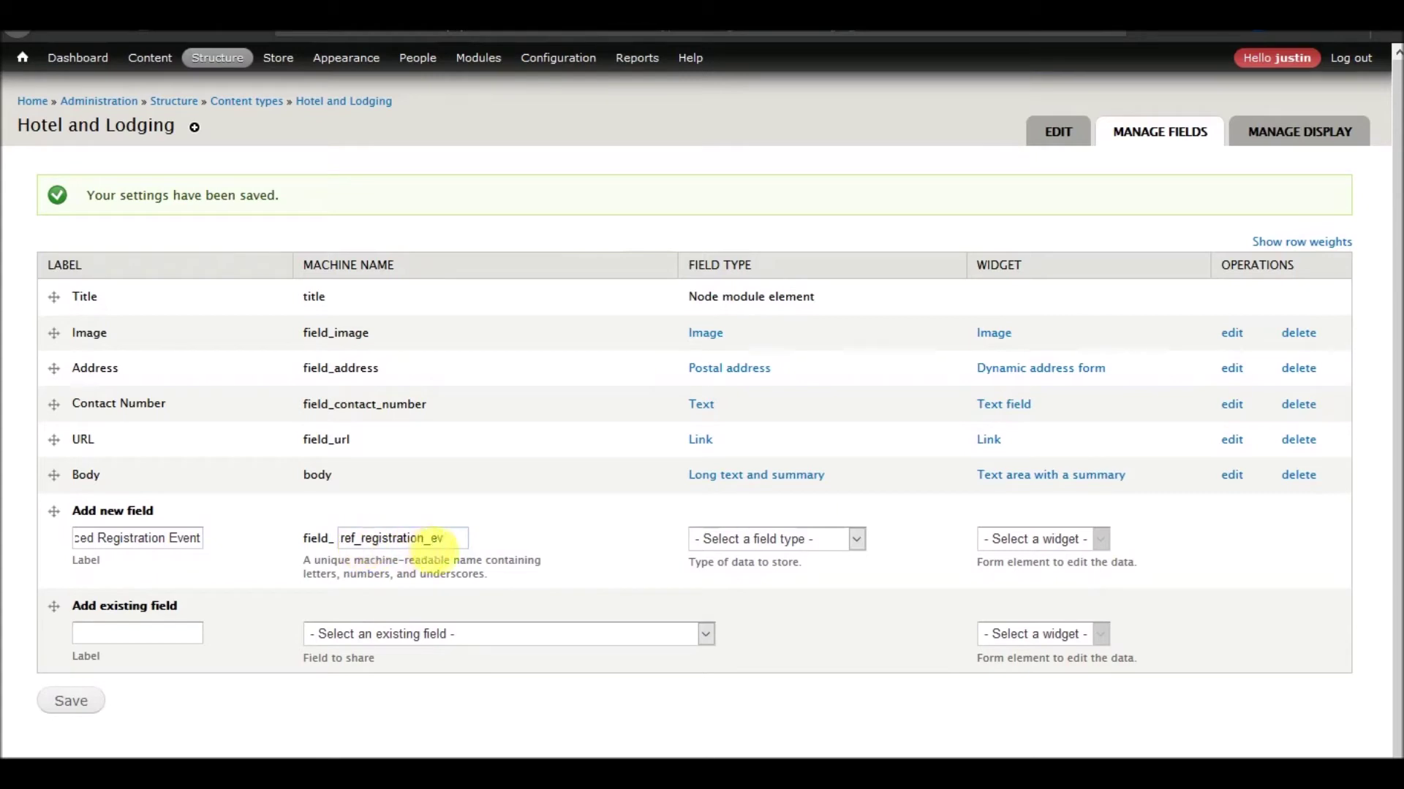
{"action": "left_click_drag", "start_coordinate": [427, 539], "coordinate": [387, 545]}
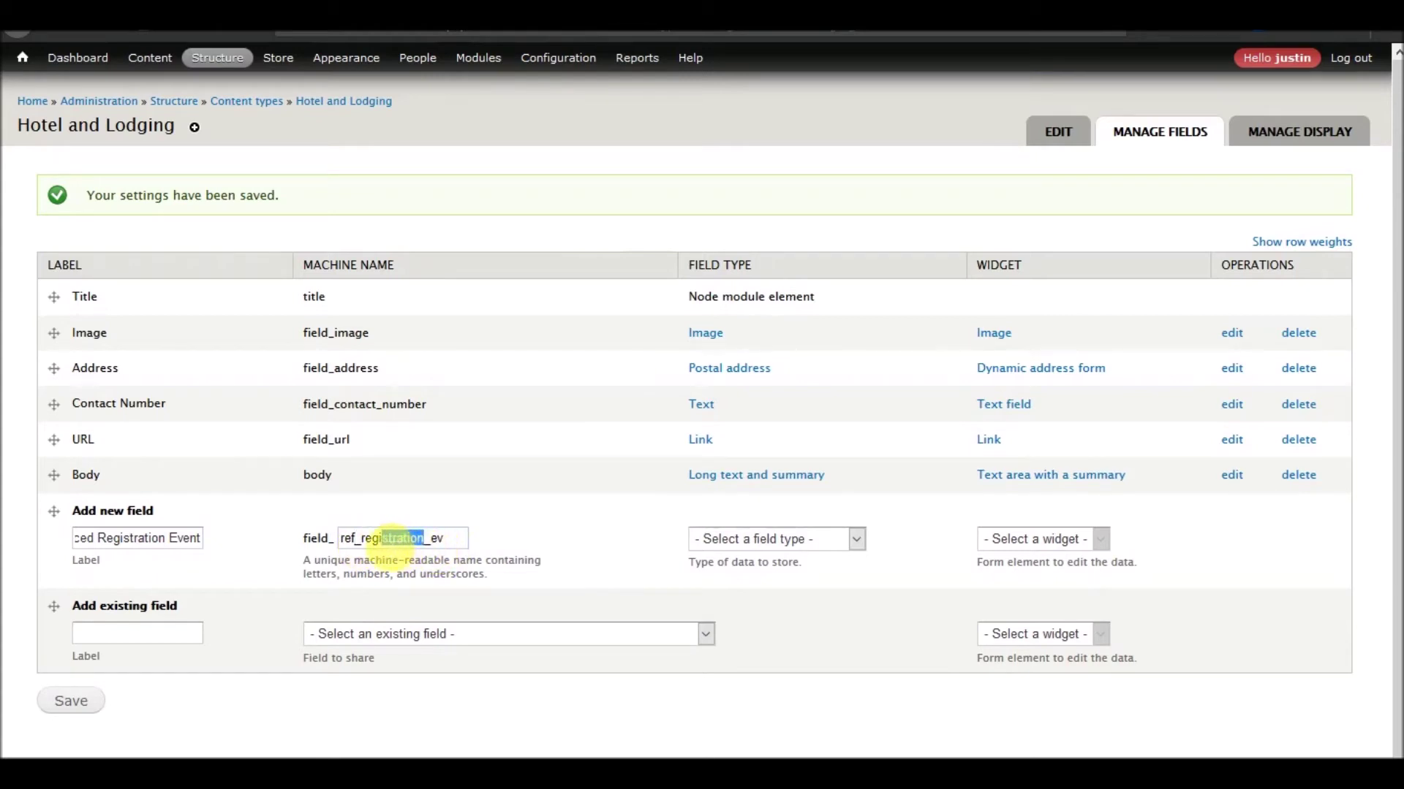
{"action": "key", "text": "BackSpace"}
{"action": "left_click", "coordinate": [422, 545]}
{"action": "type", "text": "ent"}
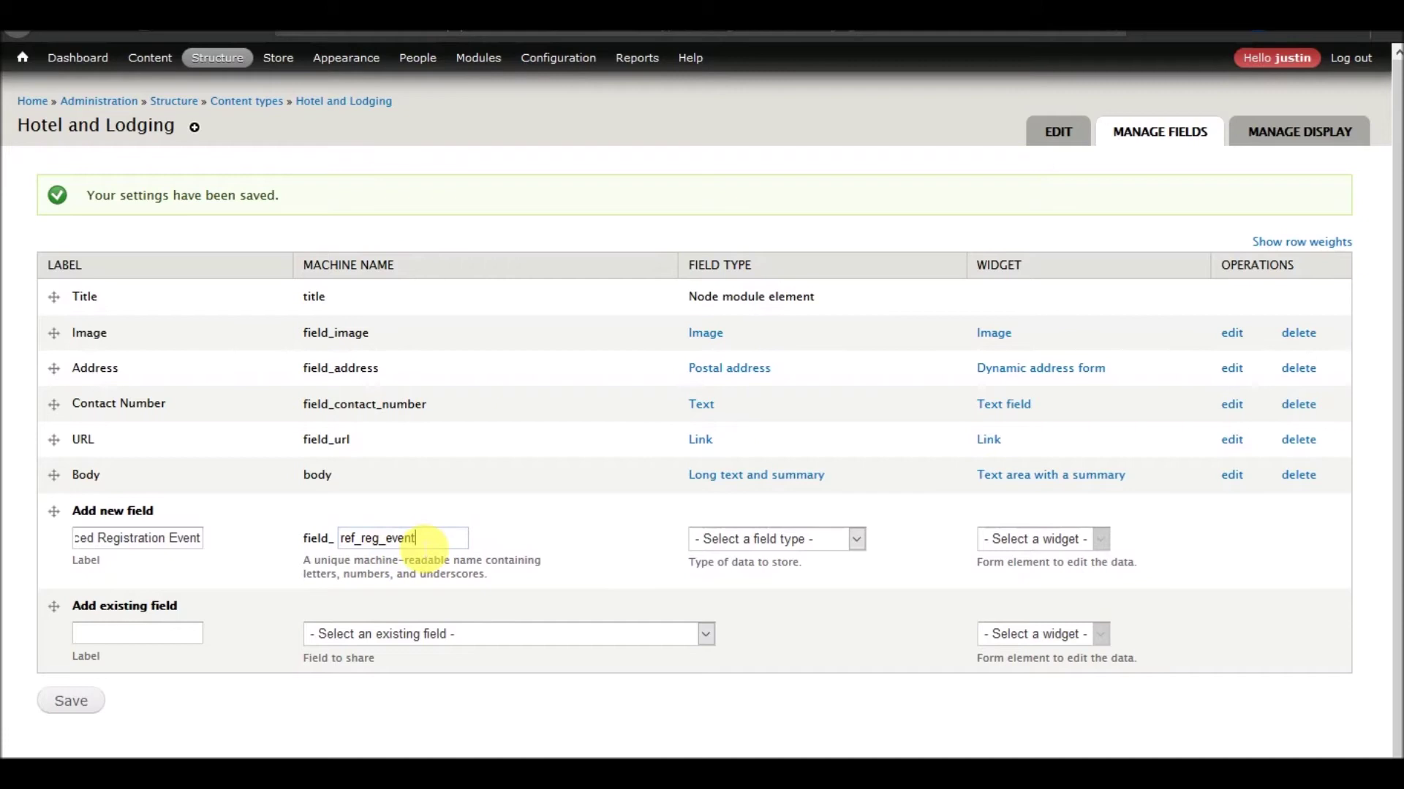
Step: Make the new field an Entity Reference with the Autocomplete widget and save it
{"action": "left_click", "coordinate": [857, 538]}
{"action": "left_click", "coordinate": [779, 256]}
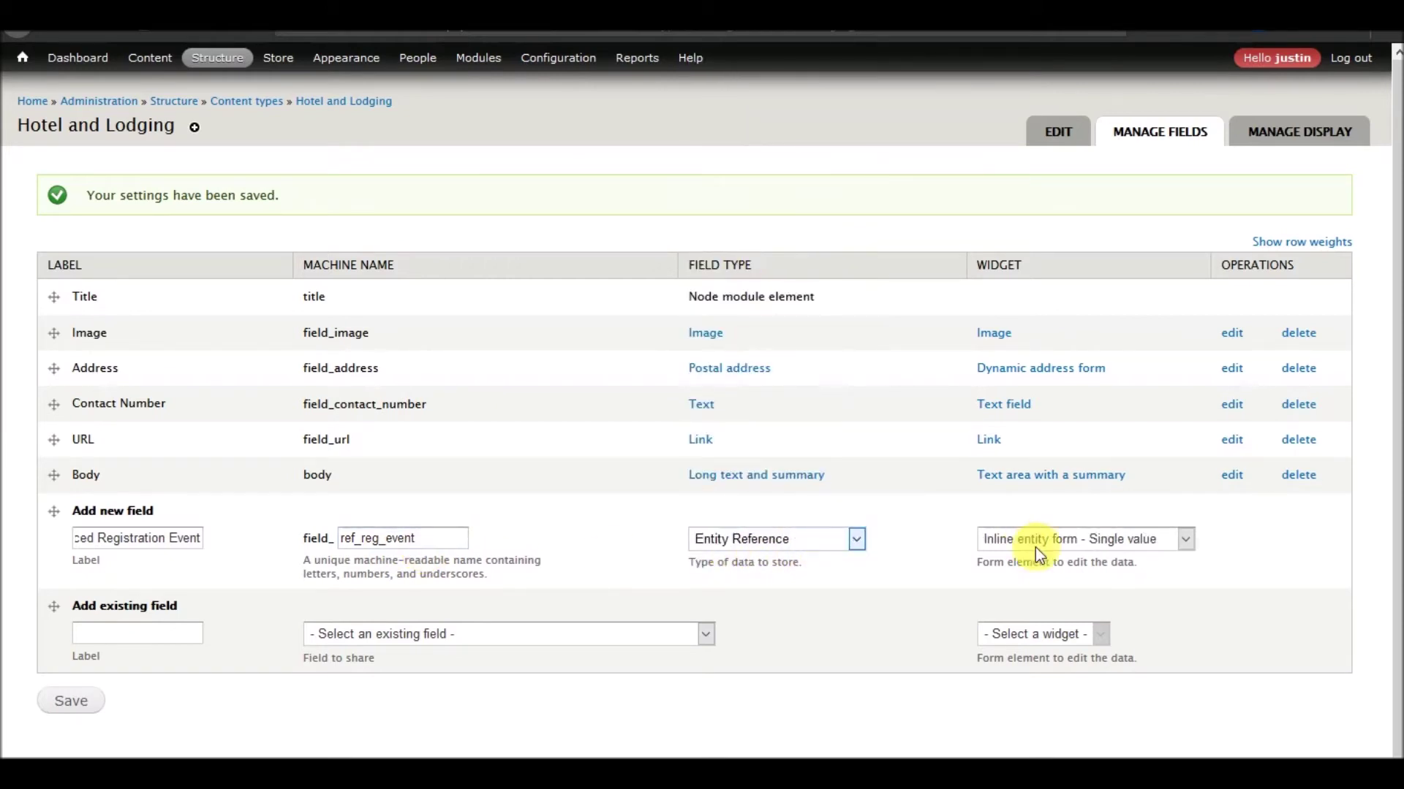
{"action": "left_click", "coordinate": [1068, 541]}
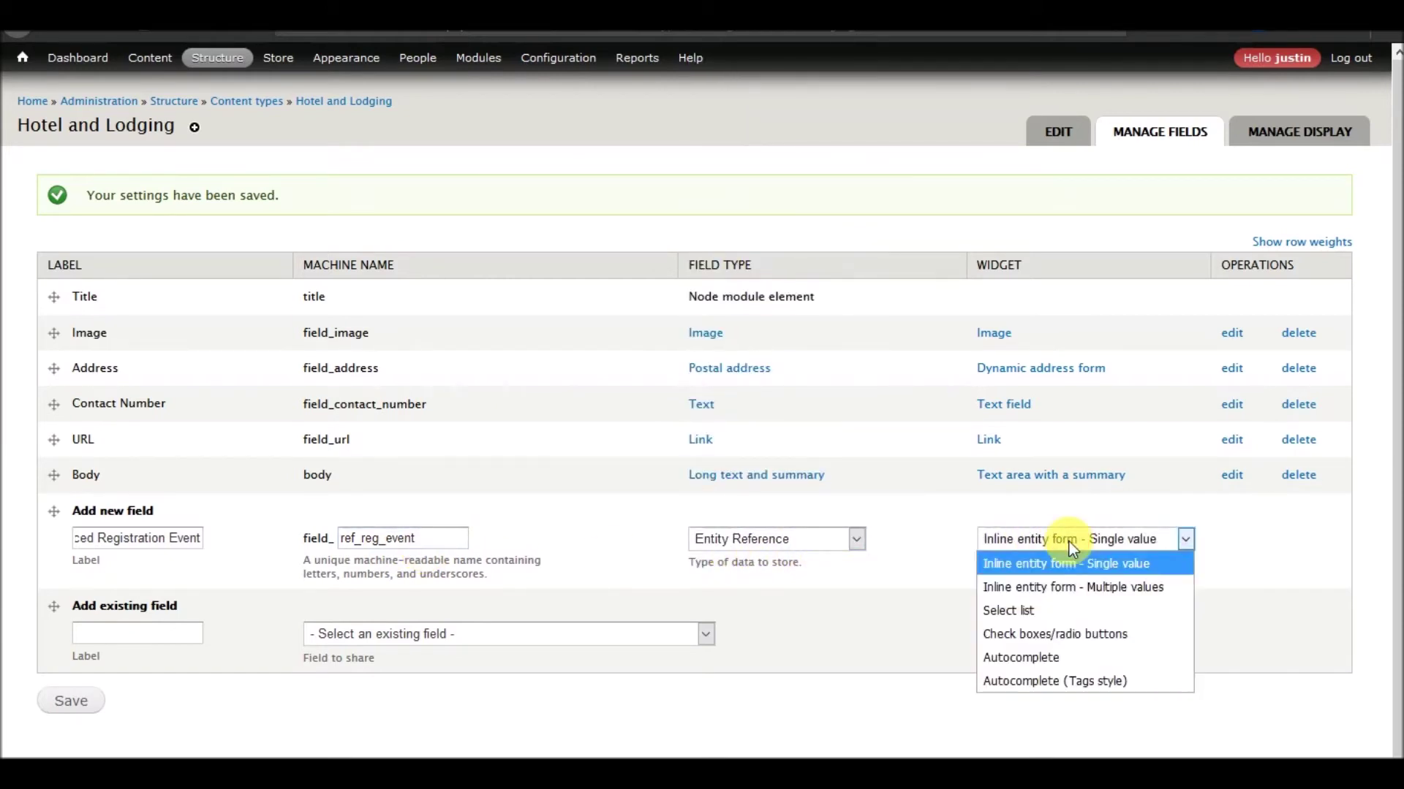
{"action": "left_click", "coordinate": [1033, 658]}
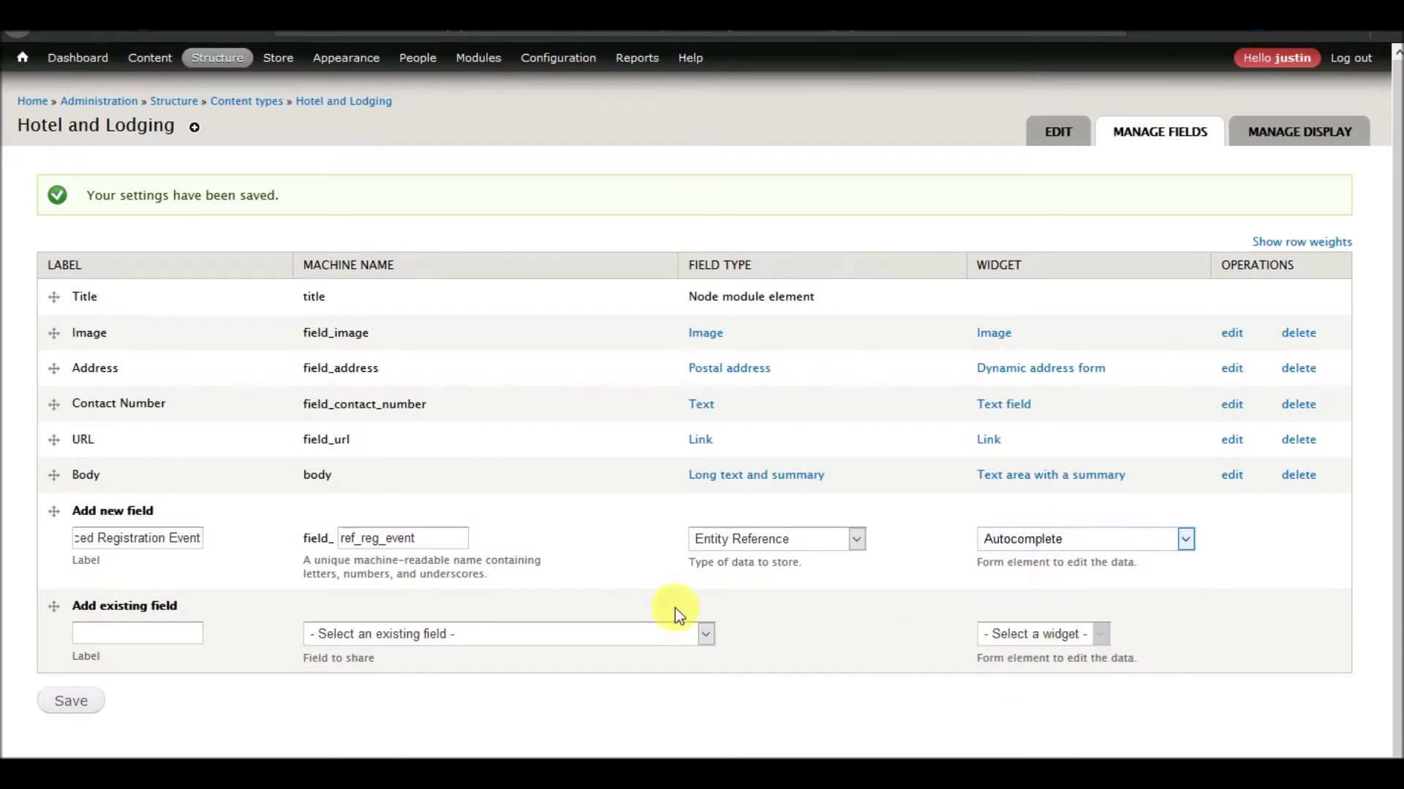
{"action": "left_click", "coordinate": [73, 700]}
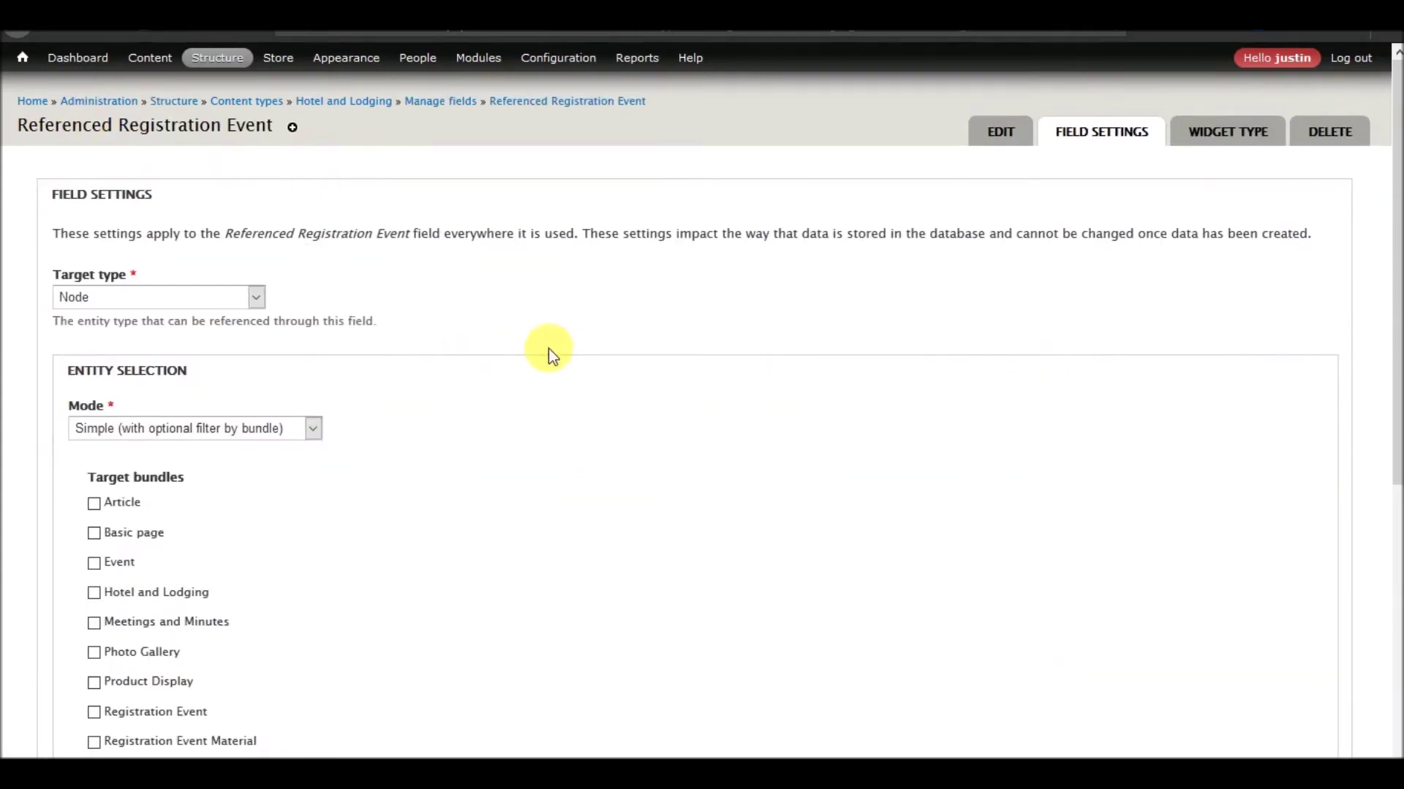
Step: Restrict the reference field's target bundles to Registration Event and save the field settings
{"action": "scroll", "coordinate": [511, 348], "scroll_direction": "down", "scroll_amount": 5}
{"action": "scroll", "coordinate": [511, 348], "scroll_direction": "up", "scroll_amount": 2}
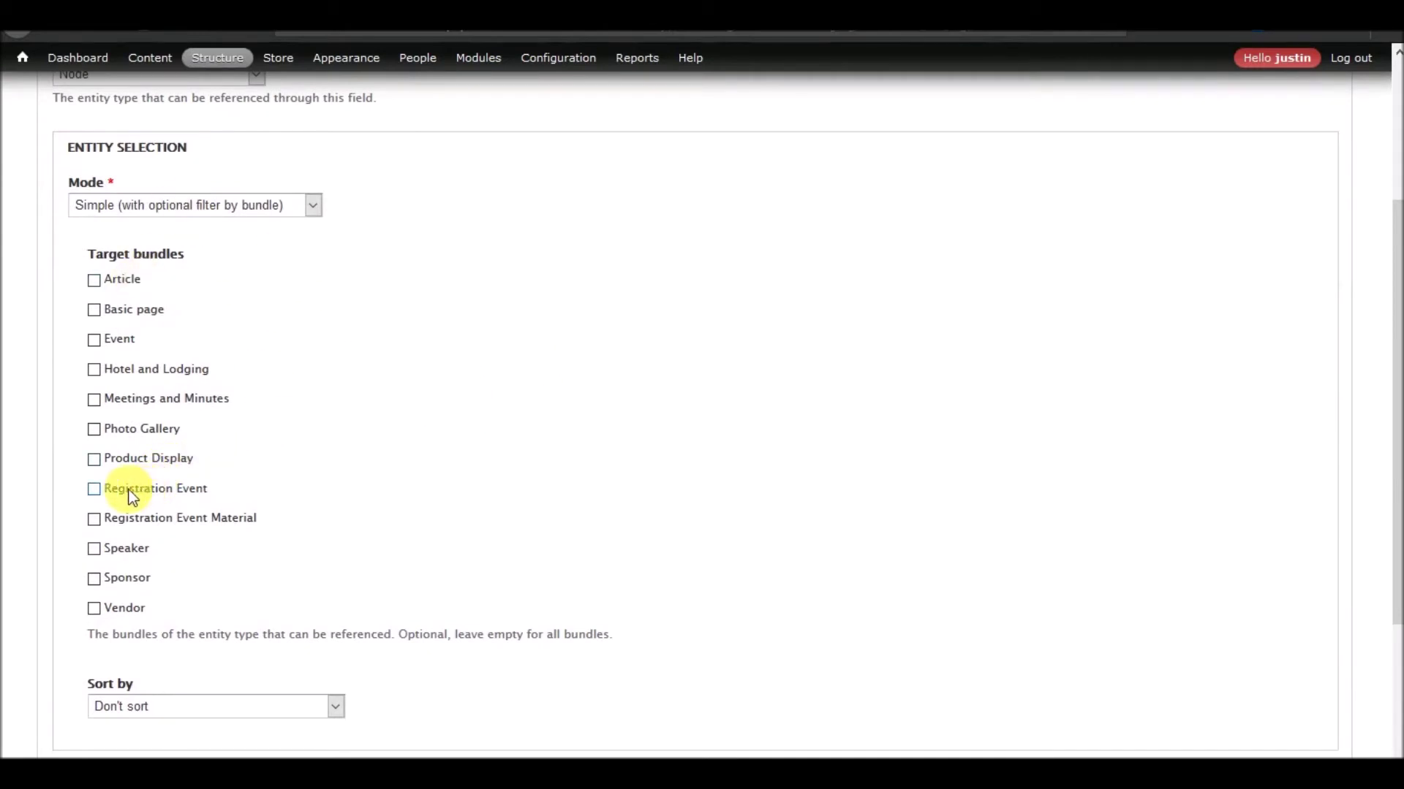
{"action": "left_click", "coordinate": [95, 489]}
{"action": "left_click", "coordinate": [94, 489]}
{"action": "scroll", "coordinate": [405, 475], "scroll_direction": "down", "scroll_amount": 3}
{"action": "left_click", "coordinate": [150, 700]}
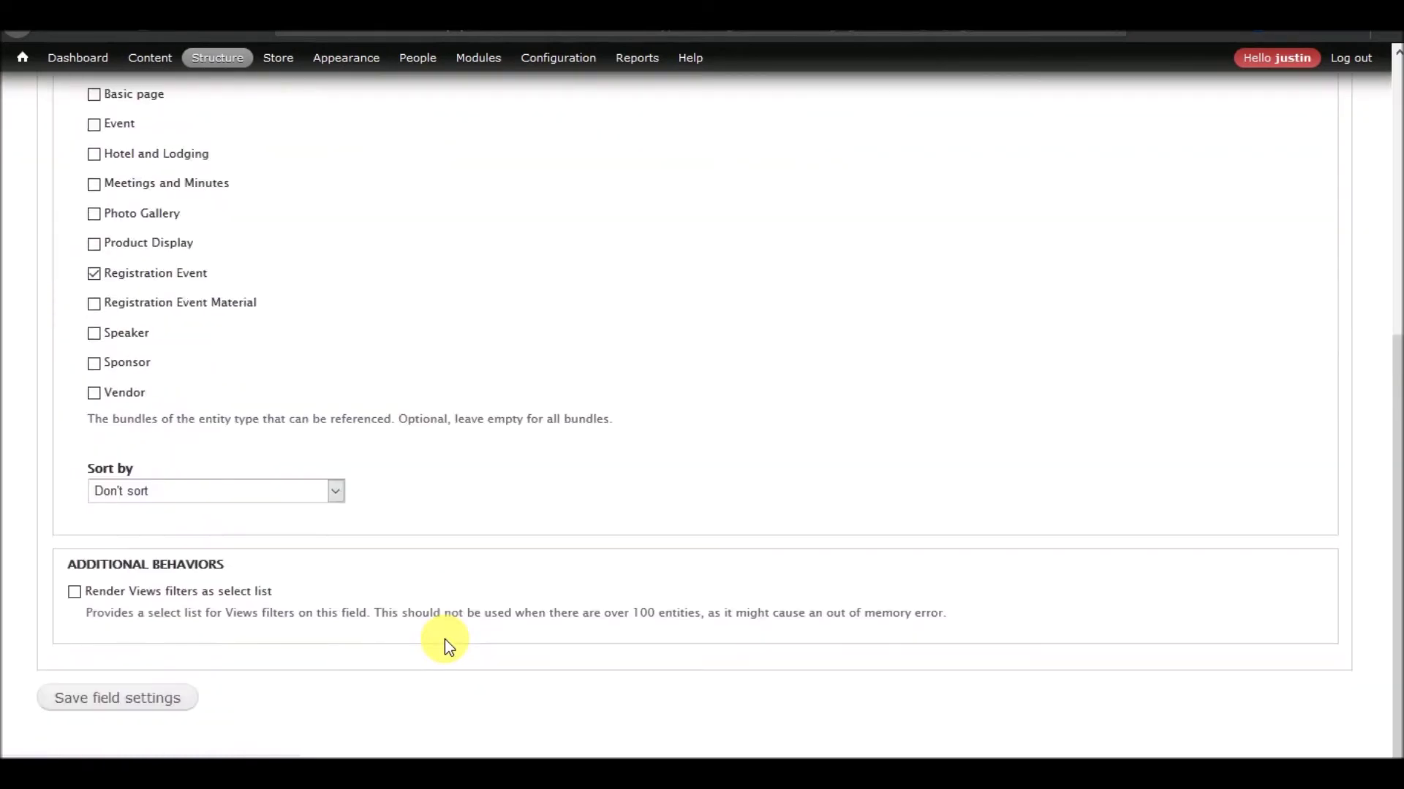
Step: Enable the Entity reference prepopulate behavior for the Referenced Registration Event field
{"action": "scroll", "coordinate": [445, 639], "scroll_direction": "down", "scroll_amount": 6}
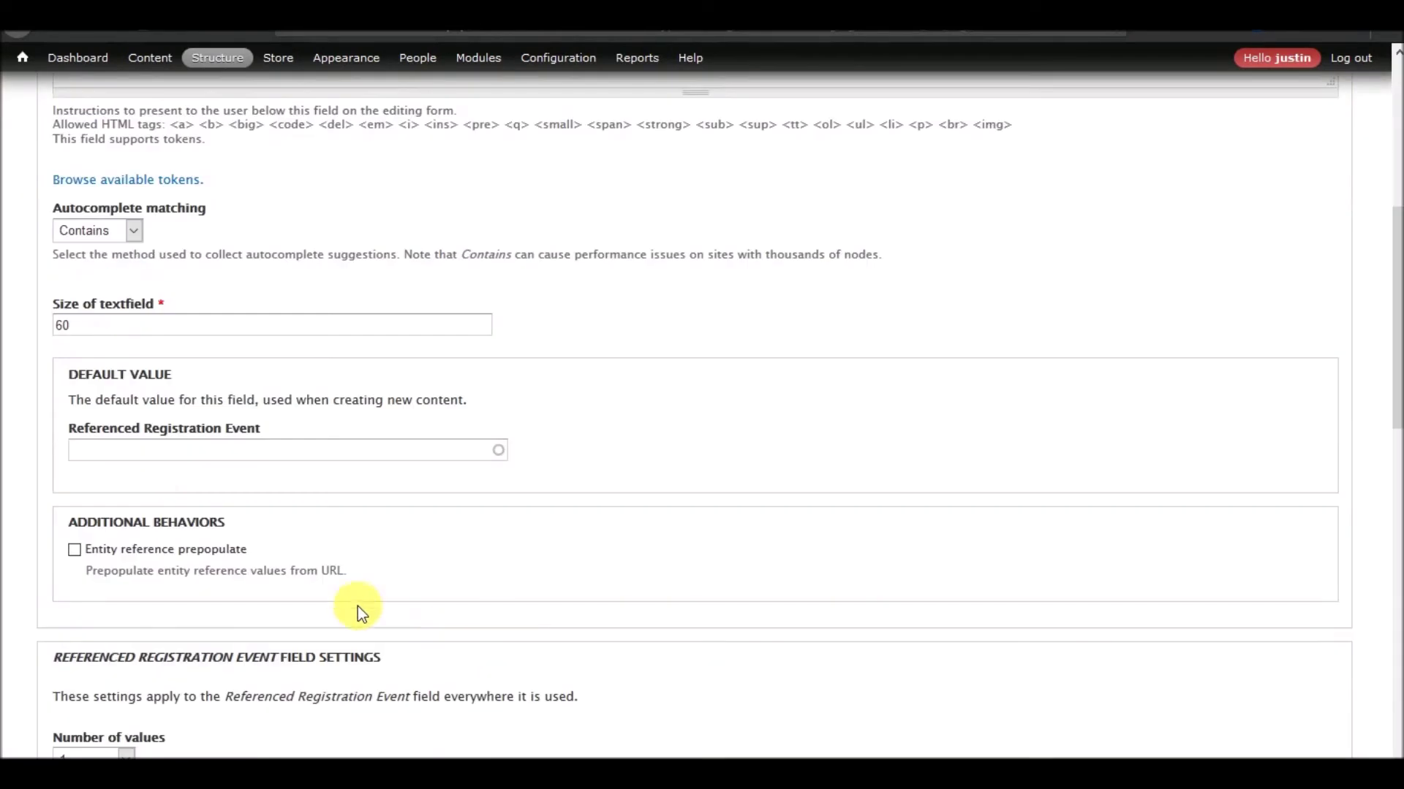
{"action": "left_click", "coordinate": [222, 548]}
{"action": "scroll", "coordinate": [304, 549], "scroll_direction": "up", "scroll_amount": 5}
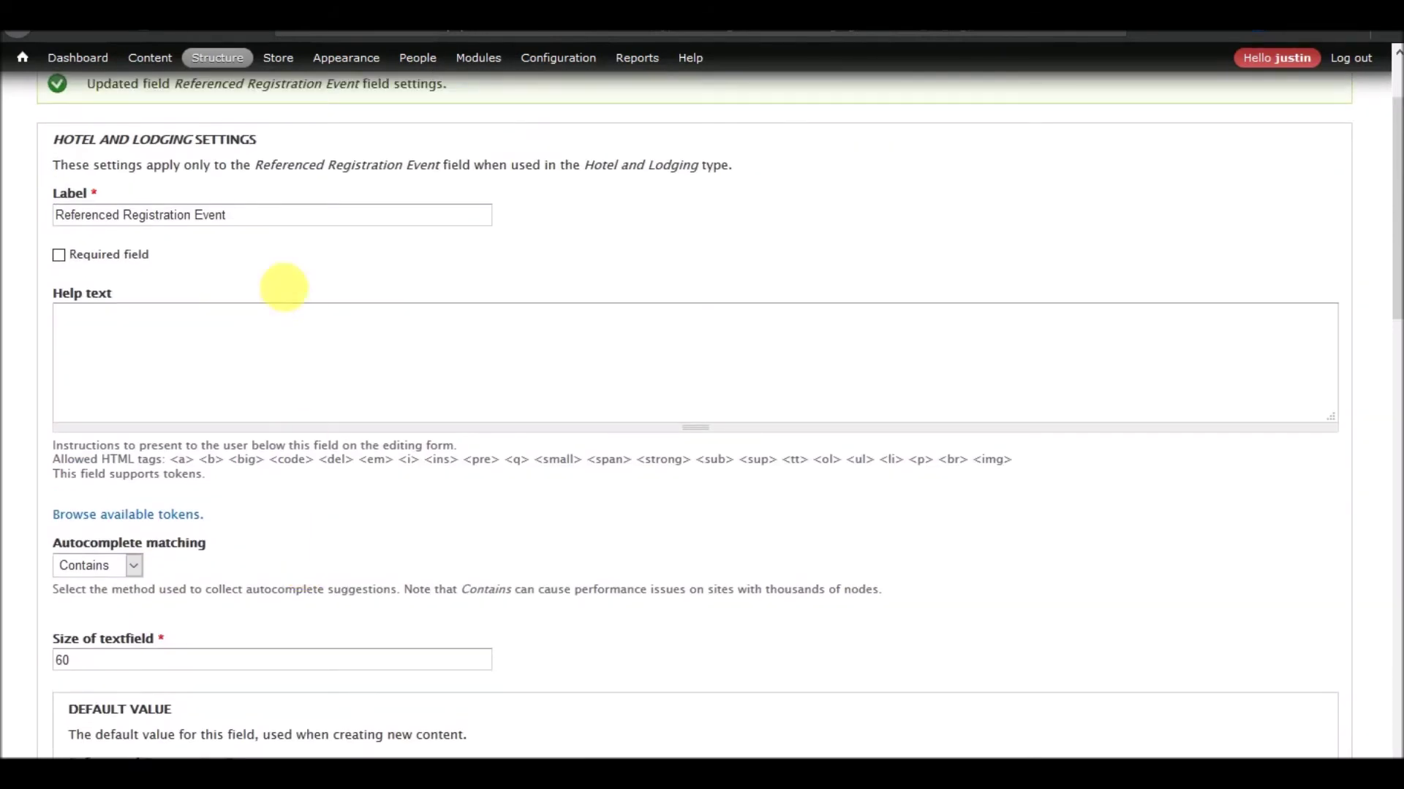
{"action": "scroll", "coordinate": [290, 333], "scroll_direction": "down", "scroll_amount": 5}
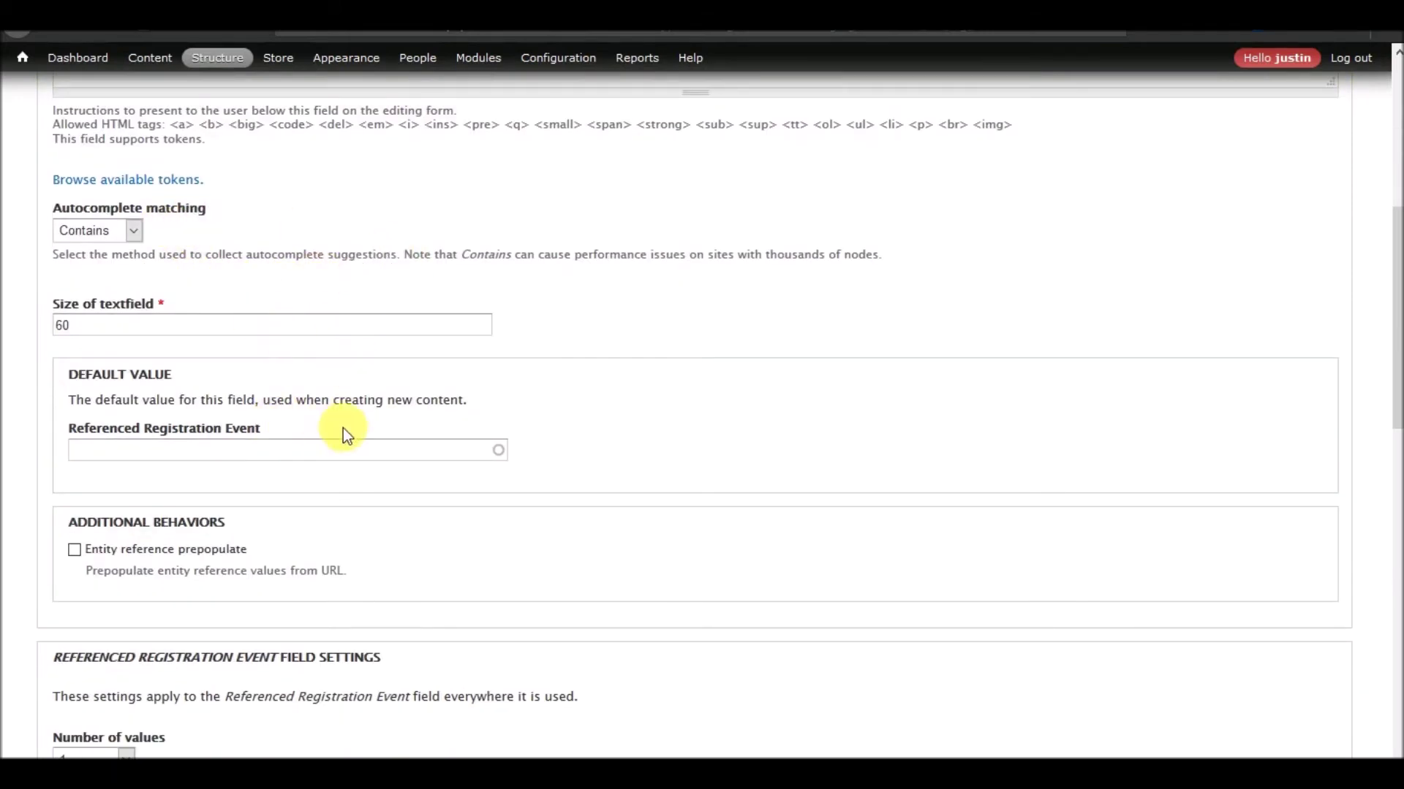
{"action": "scroll", "coordinate": [343, 429], "scroll_direction": "down", "scroll_amount": 5}
{"action": "left_click", "coordinate": [176, 214]}
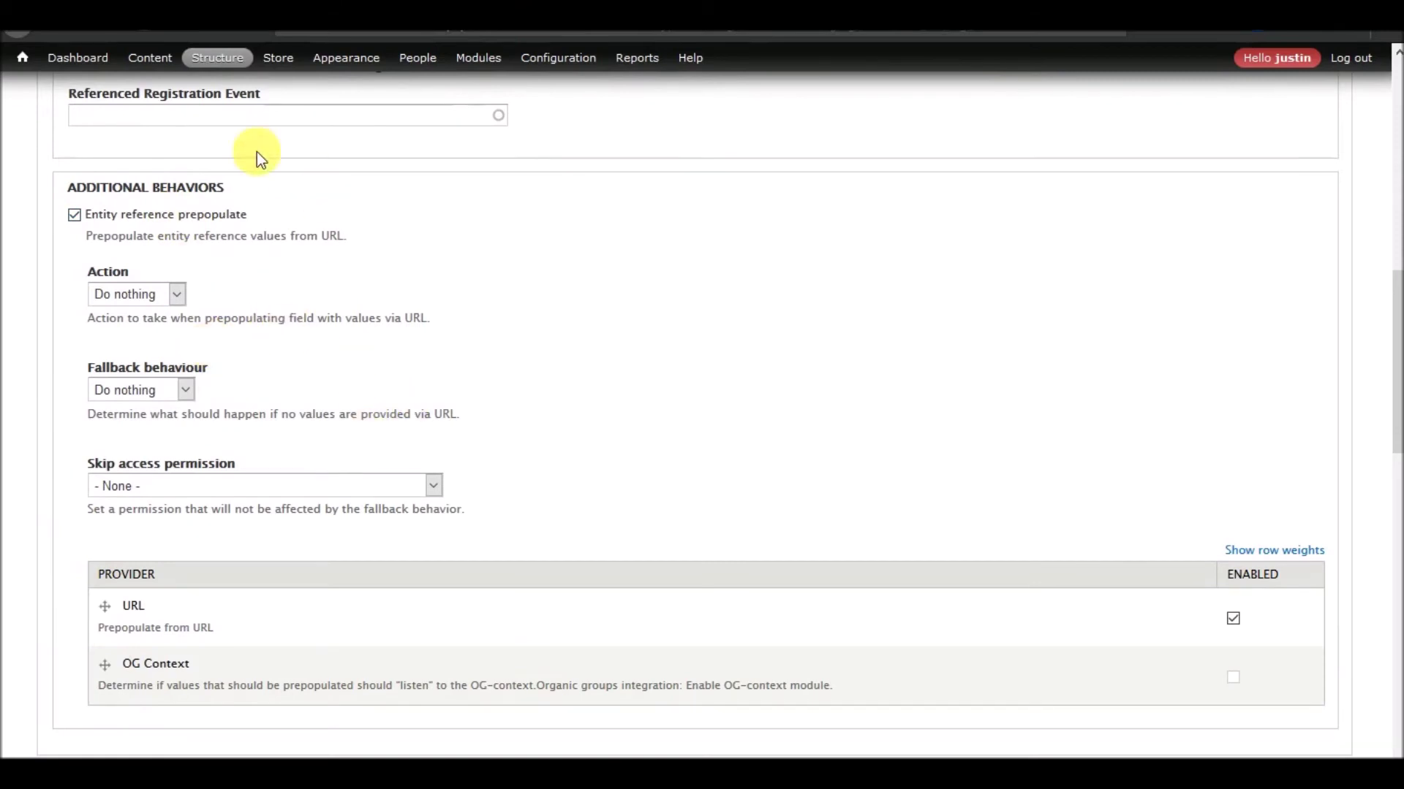
Step: Open the site's content list in a new tab and view the 2018 Perfectly Optimized Annual Conference event
{"action": "right_click", "coordinate": [139, 60]}
{"action": "left_click", "coordinate": [196, 70]}
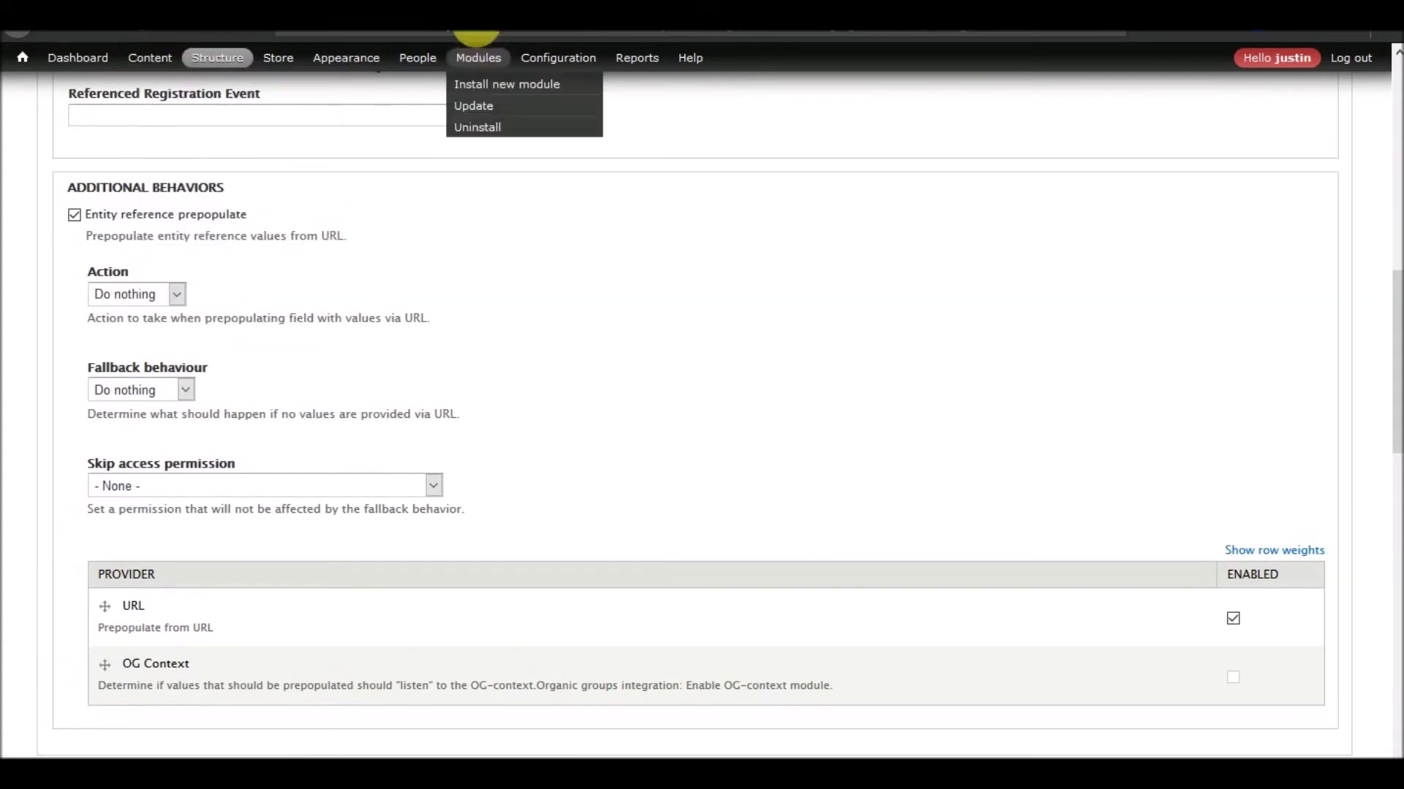
{"action": "key", "text": "ctrl+Tab"}
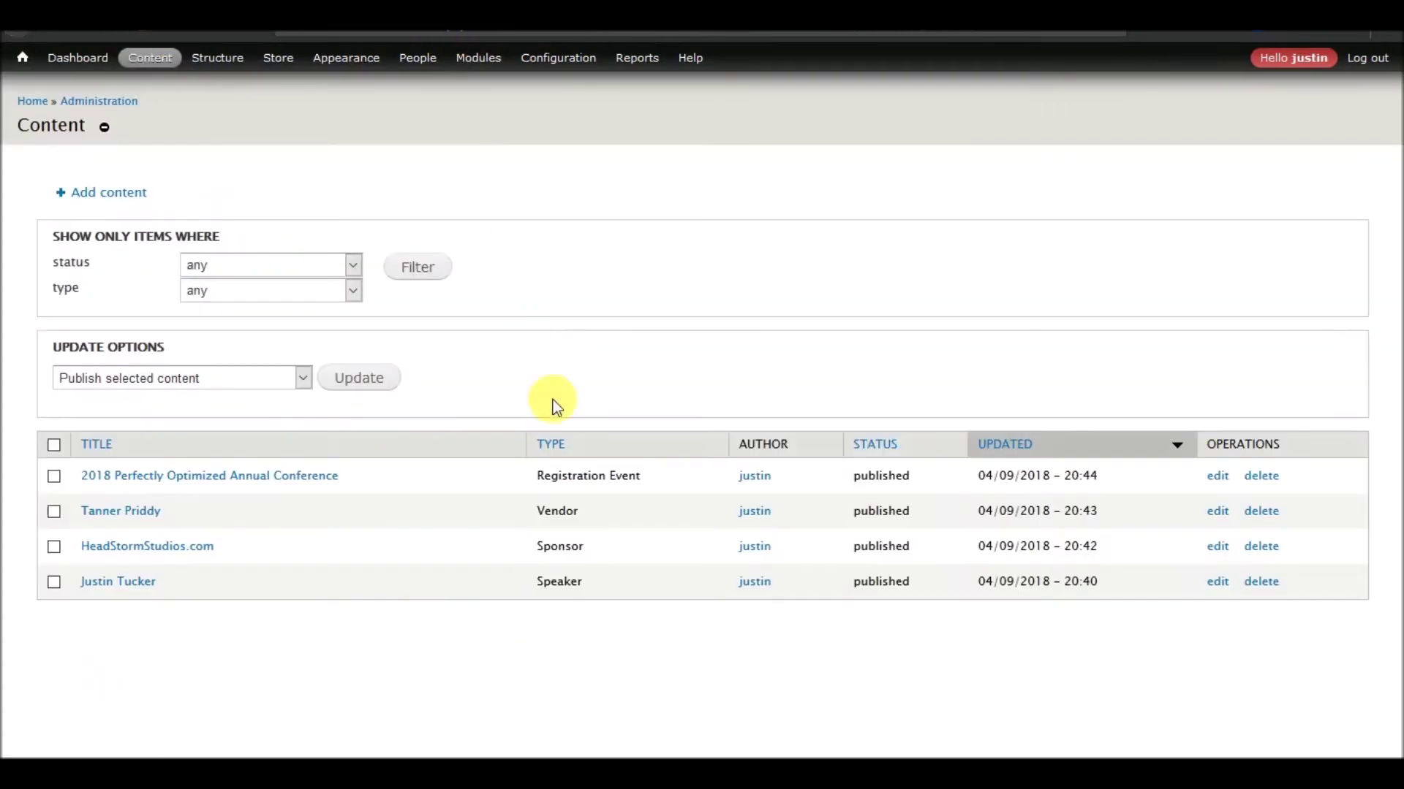
{"action": "left_click", "coordinate": [172, 484]}
Step: Open the conference event for editing, save it without changes and review its page
{"action": "left_click", "coordinate": [557, 340]}
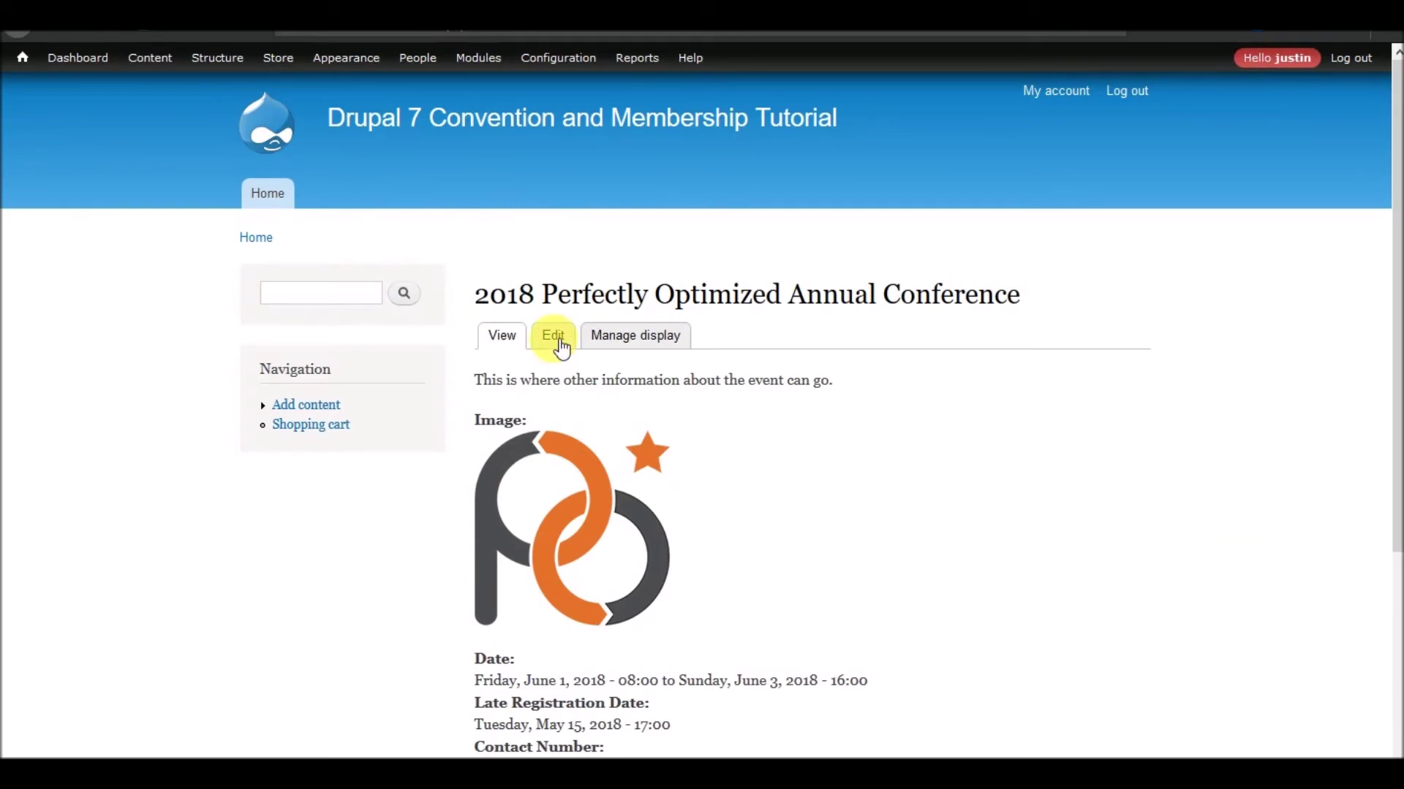
{"action": "scroll", "coordinate": [369, 584], "scroll_direction": "down", "scroll_amount": 20}
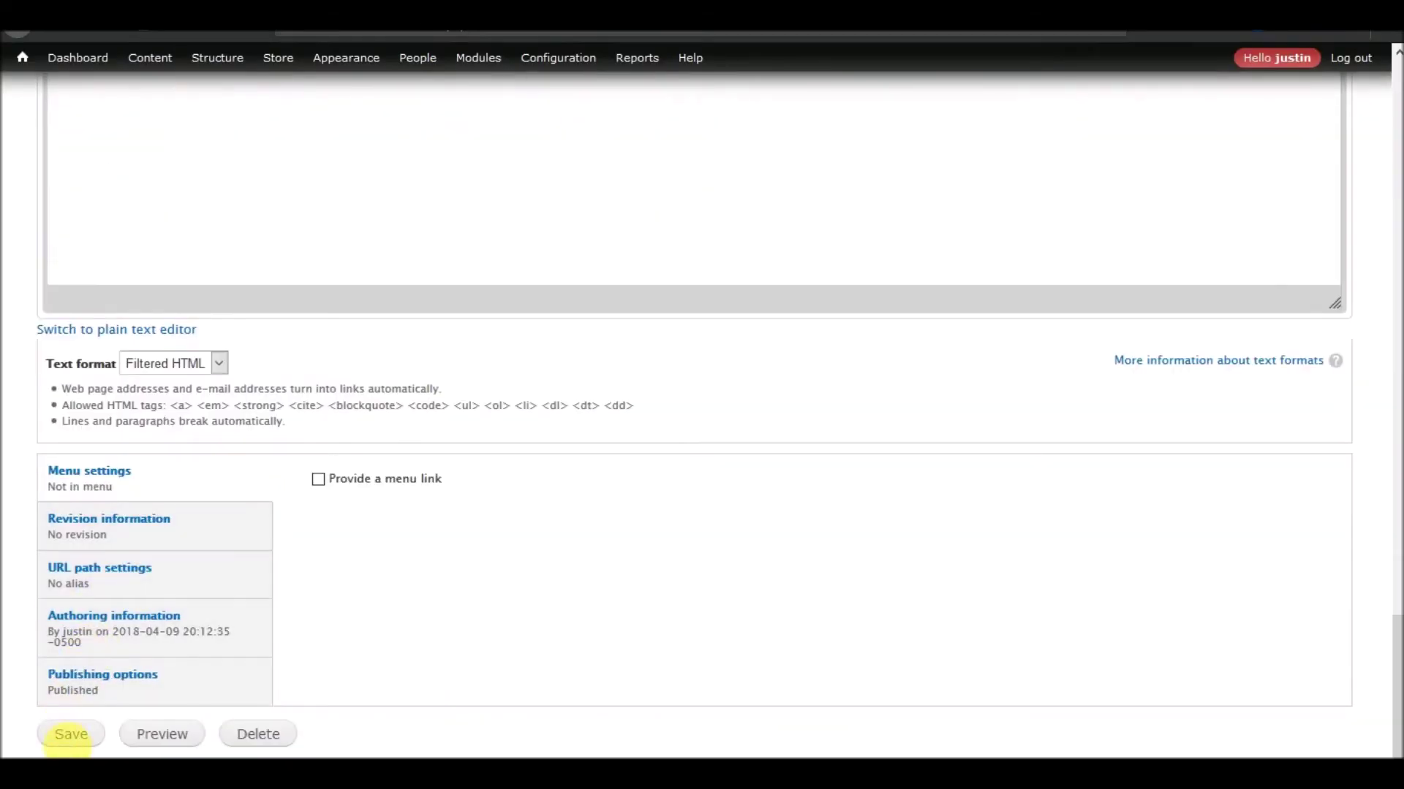
{"action": "left_click", "coordinate": [74, 747]}
{"action": "scroll", "coordinate": [628, 402], "scroll_direction": "down", "scroll_amount": 5}
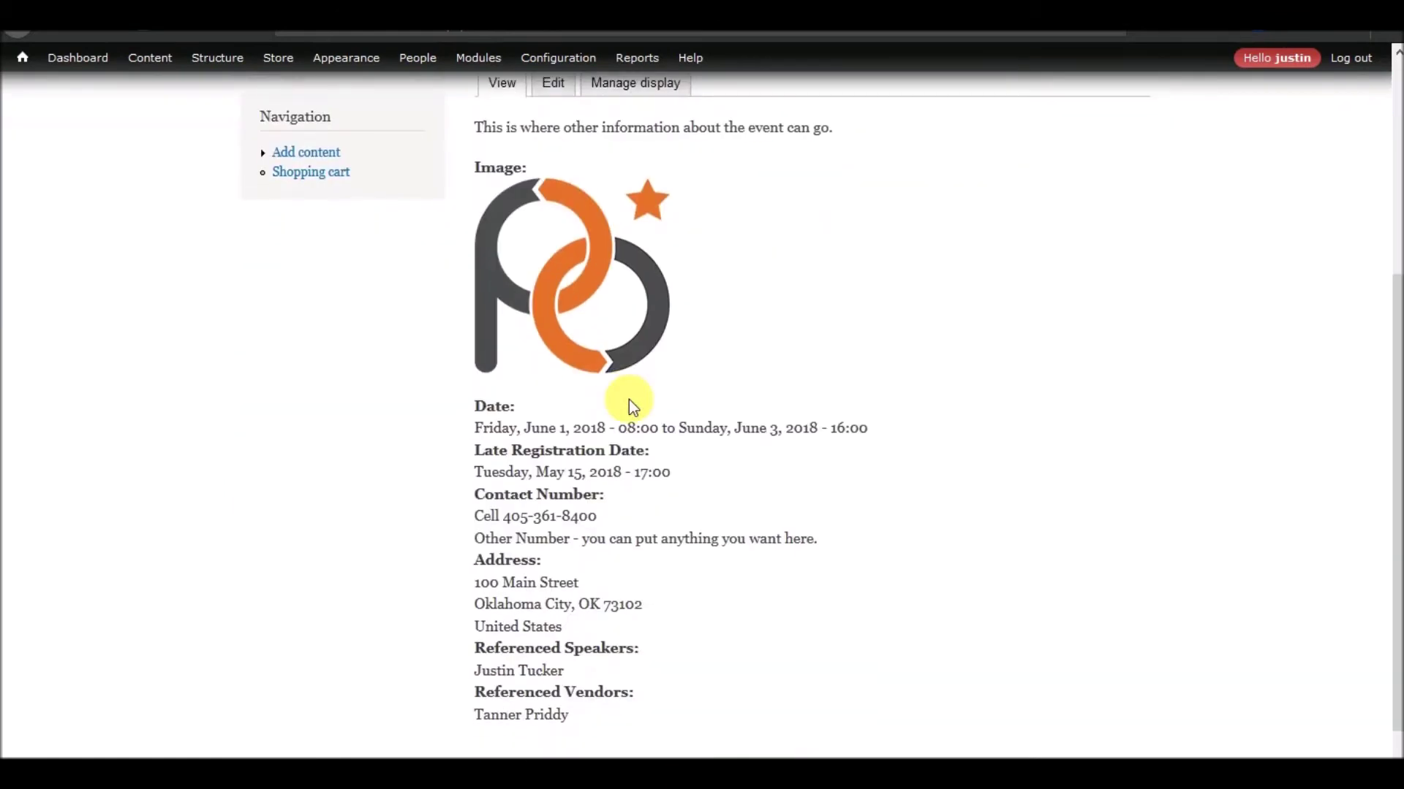
{"action": "scroll", "coordinate": [633, 406], "scroll_direction": "up", "scroll_amount": 5}
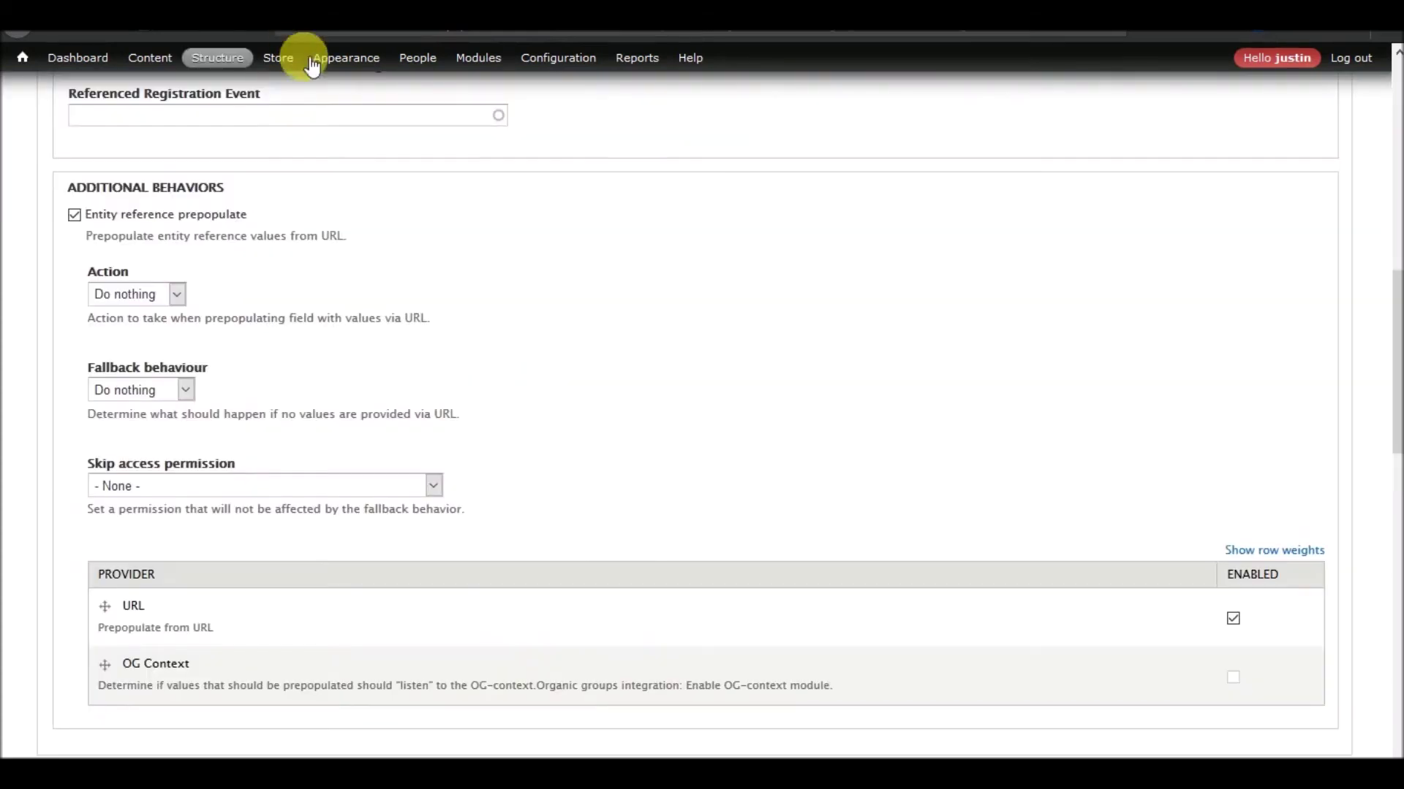
Step: Open the Hotel and Lodging creation form in a new tab and look through its fields
{"action": "mouse_move", "coordinate": [203, 73]}
{"action": "mouse_move", "coordinate": [149, 58]}
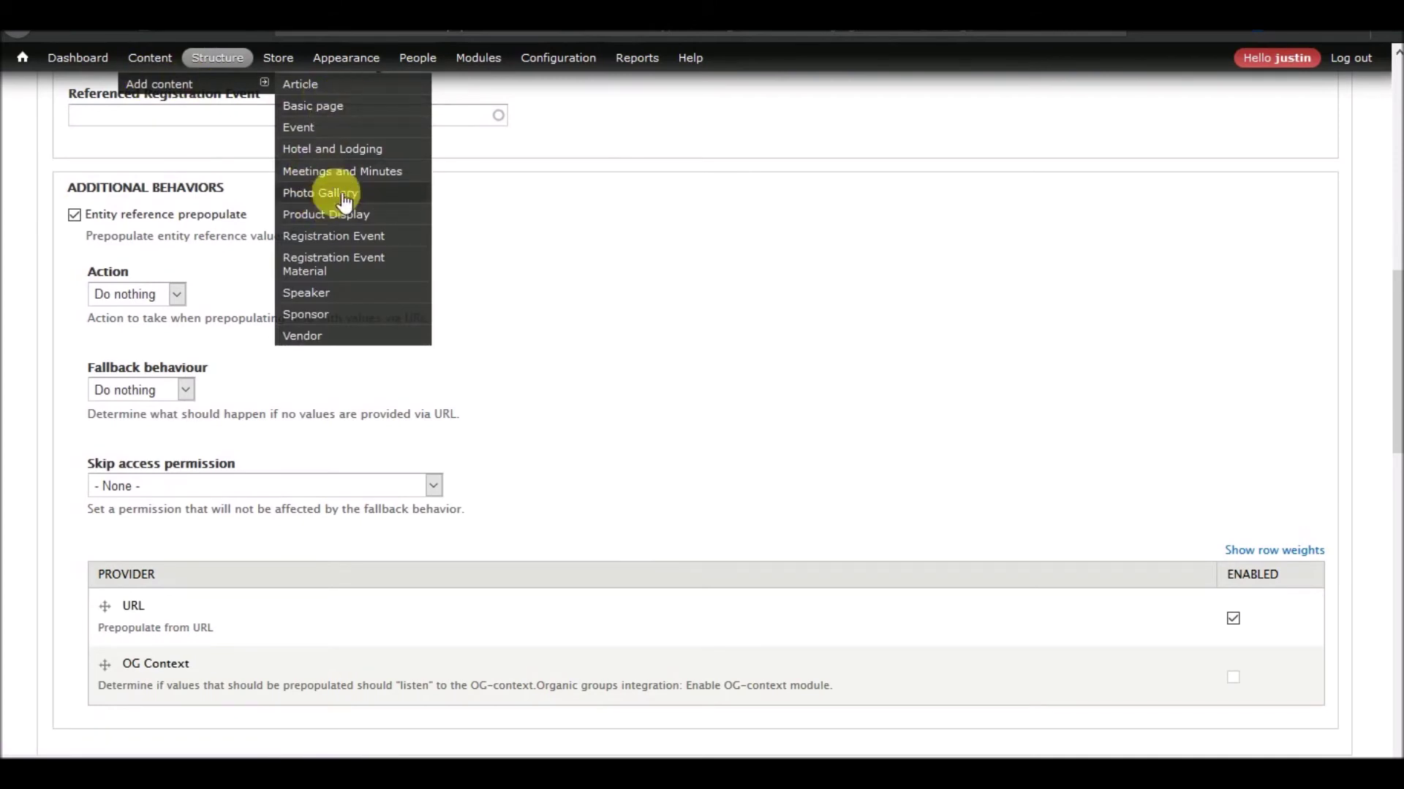
{"action": "right_click", "coordinate": [343, 155]}
{"action": "left_click", "coordinate": [378, 161]}
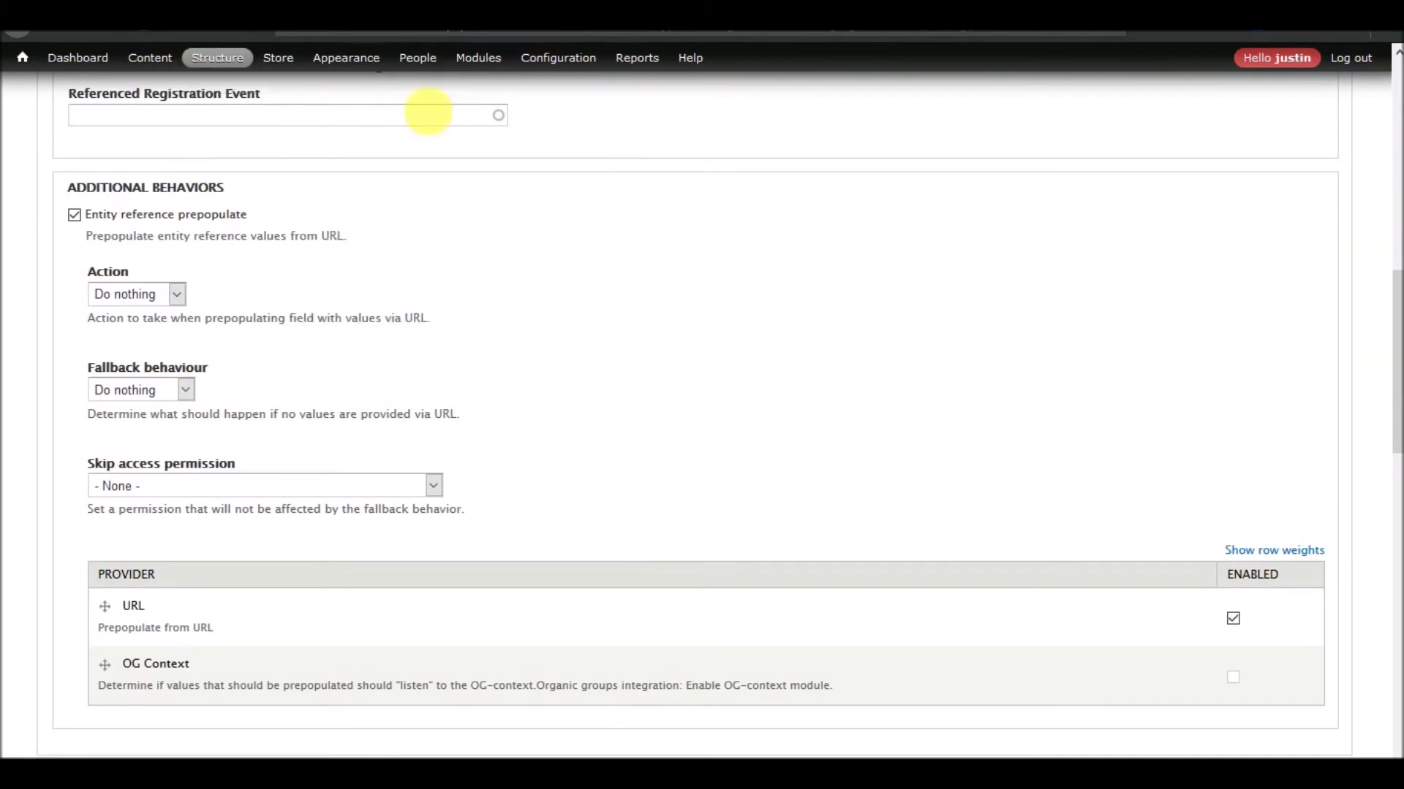
{"action": "key", "text": "ctrl+Tab"}
{"action": "scroll", "coordinate": [318, 380], "scroll_direction": "down", "scroll_amount": 15}
{"action": "scroll", "coordinate": [325, 387], "scroll_direction": "up", "scroll_amount": 15}
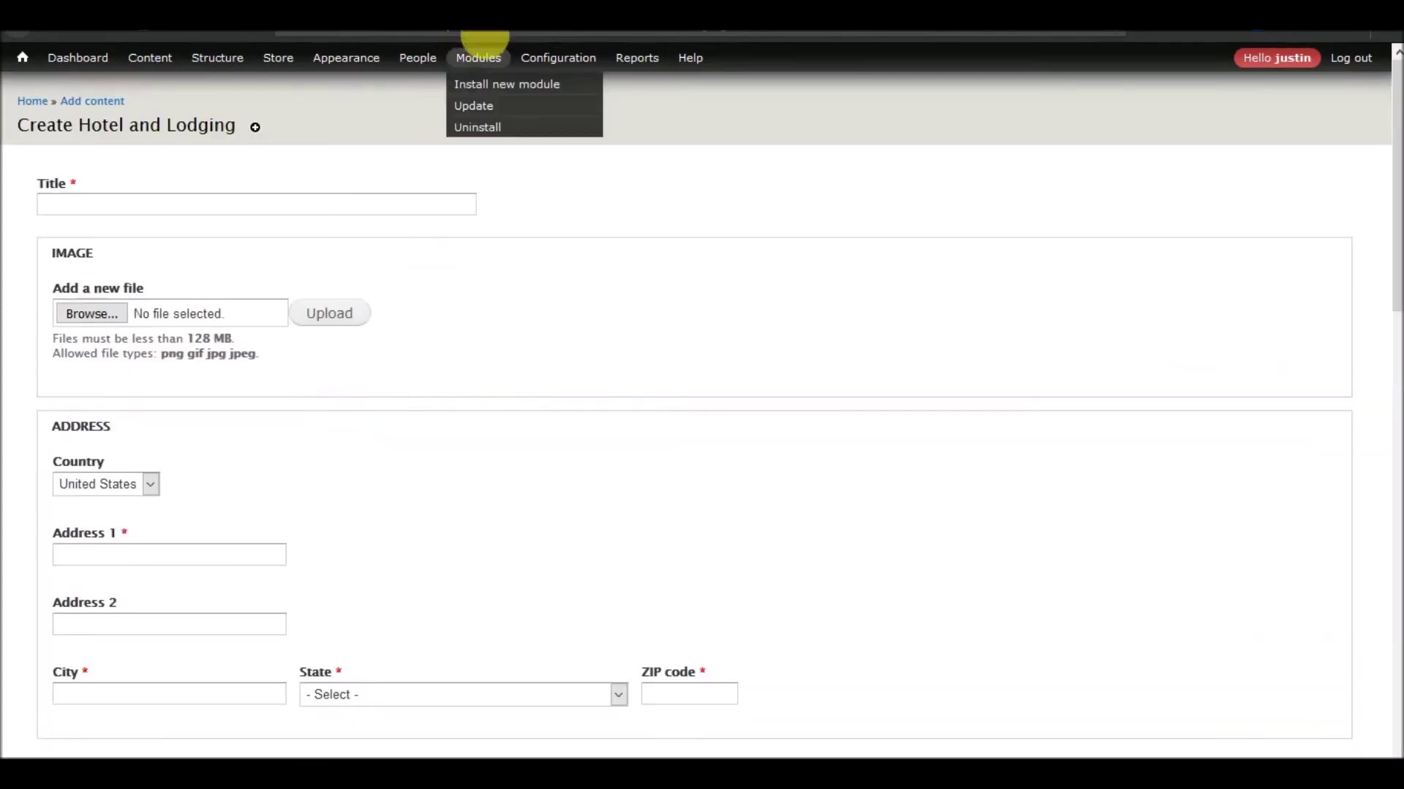
Step: Examine the conference event's title and details on its page, and view its edit form
{"action": "key", "text": "ctrl+shift+Tab"}
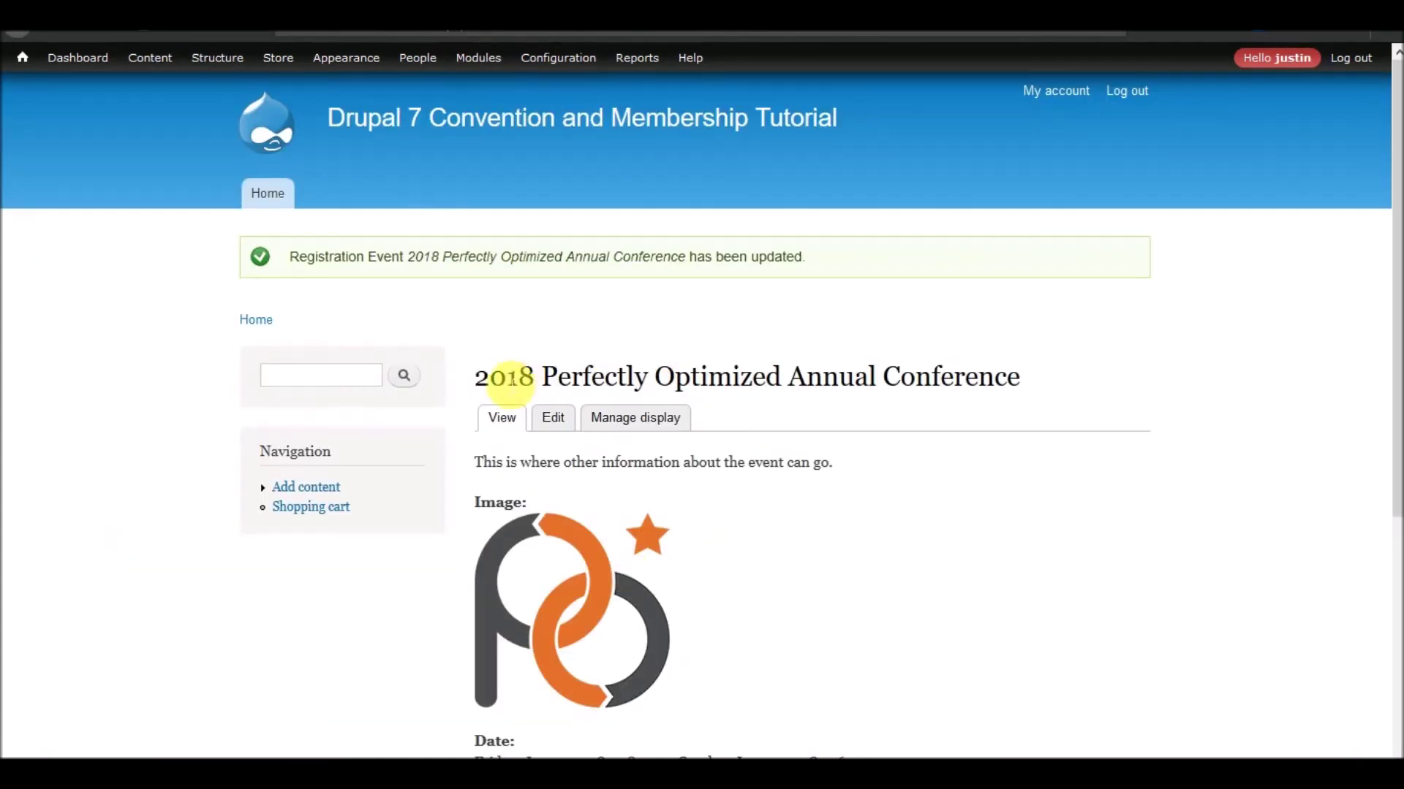
{"action": "left_click_drag", "start_coordinate": [472, 380], "coordinate": [1023, 386]}
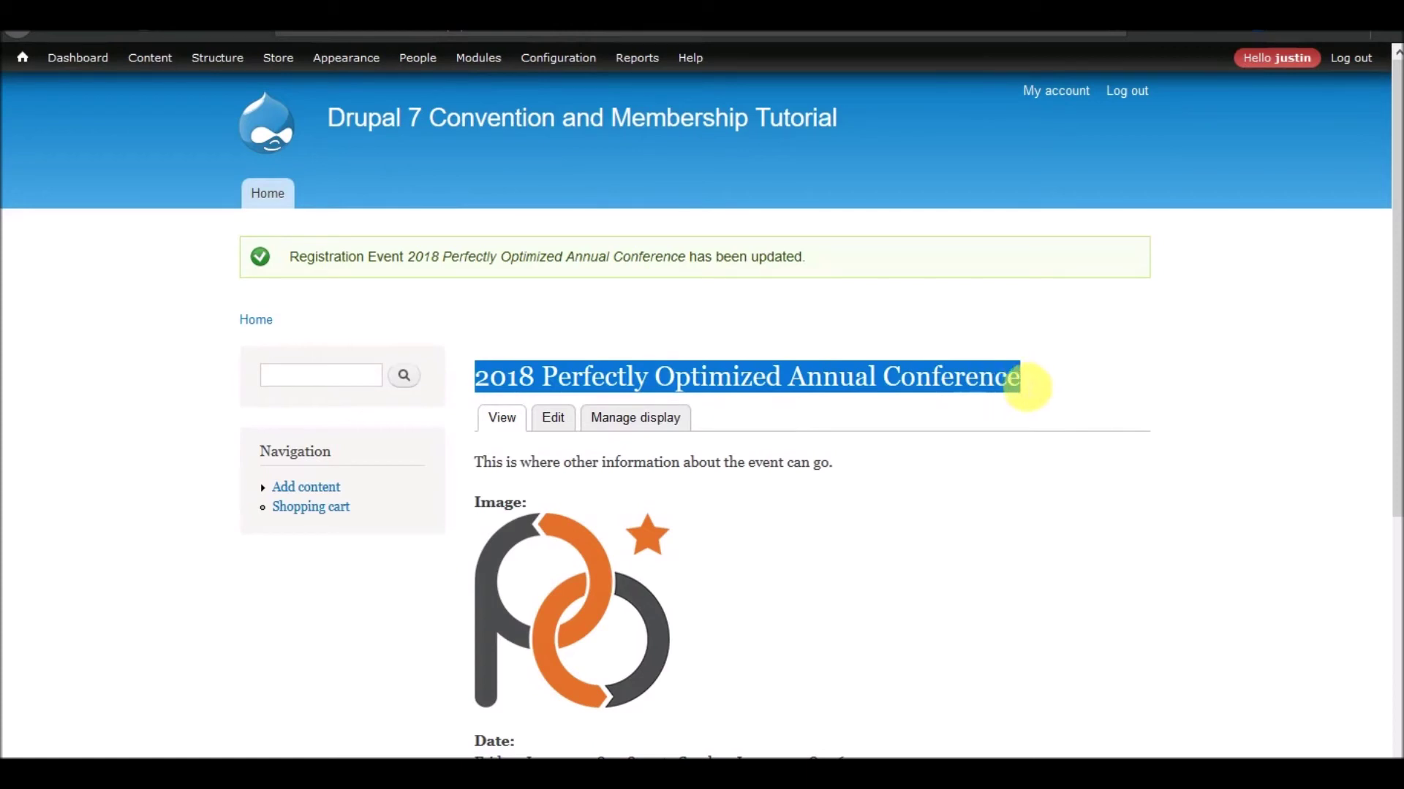
{"action": "left_click", "coordinate": [800, 381]}
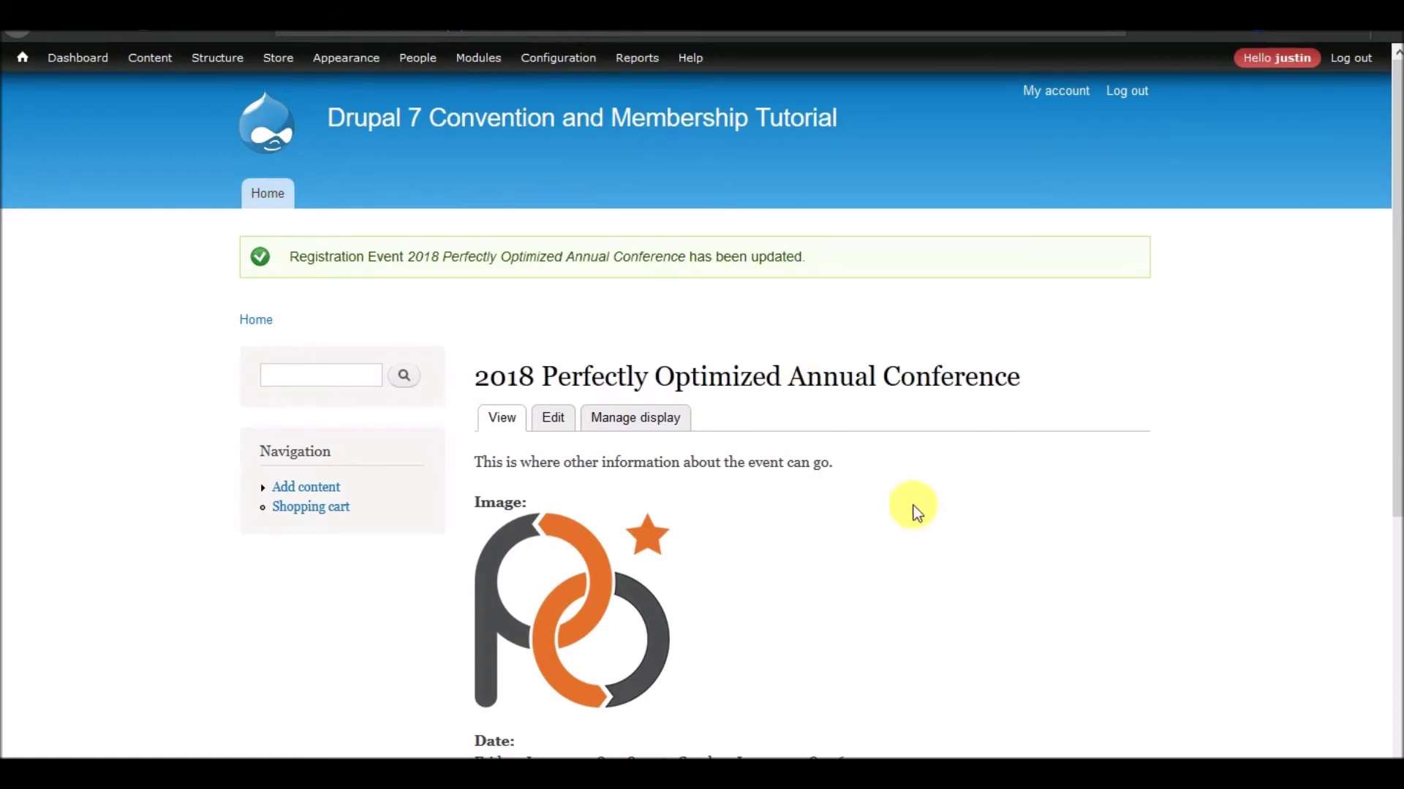
{"action": "scroll", "coordinate": [747, 529], "scroll_direction": "down", "scroll_amount": 5}
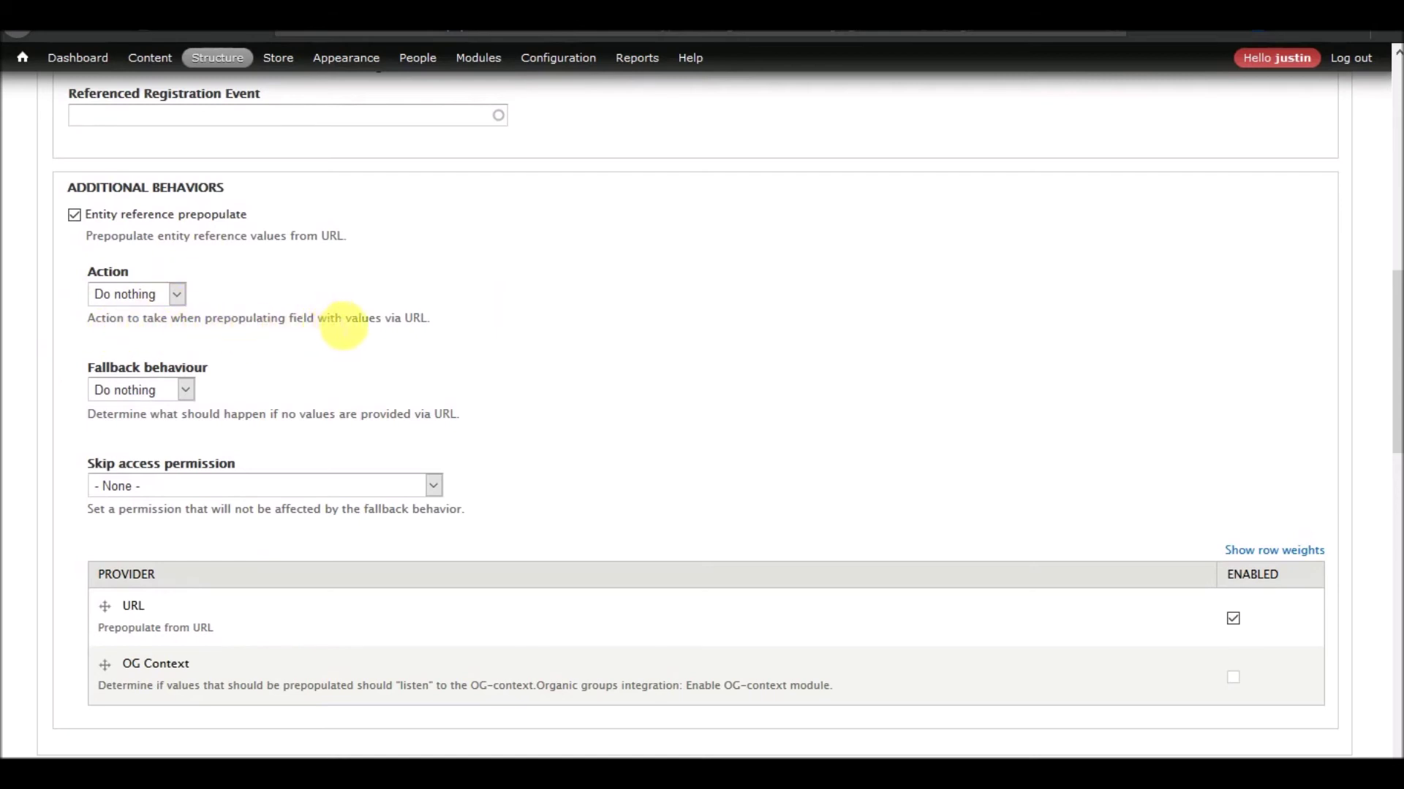
{"action": "mouse_move", "coordinate": [477, 57]}
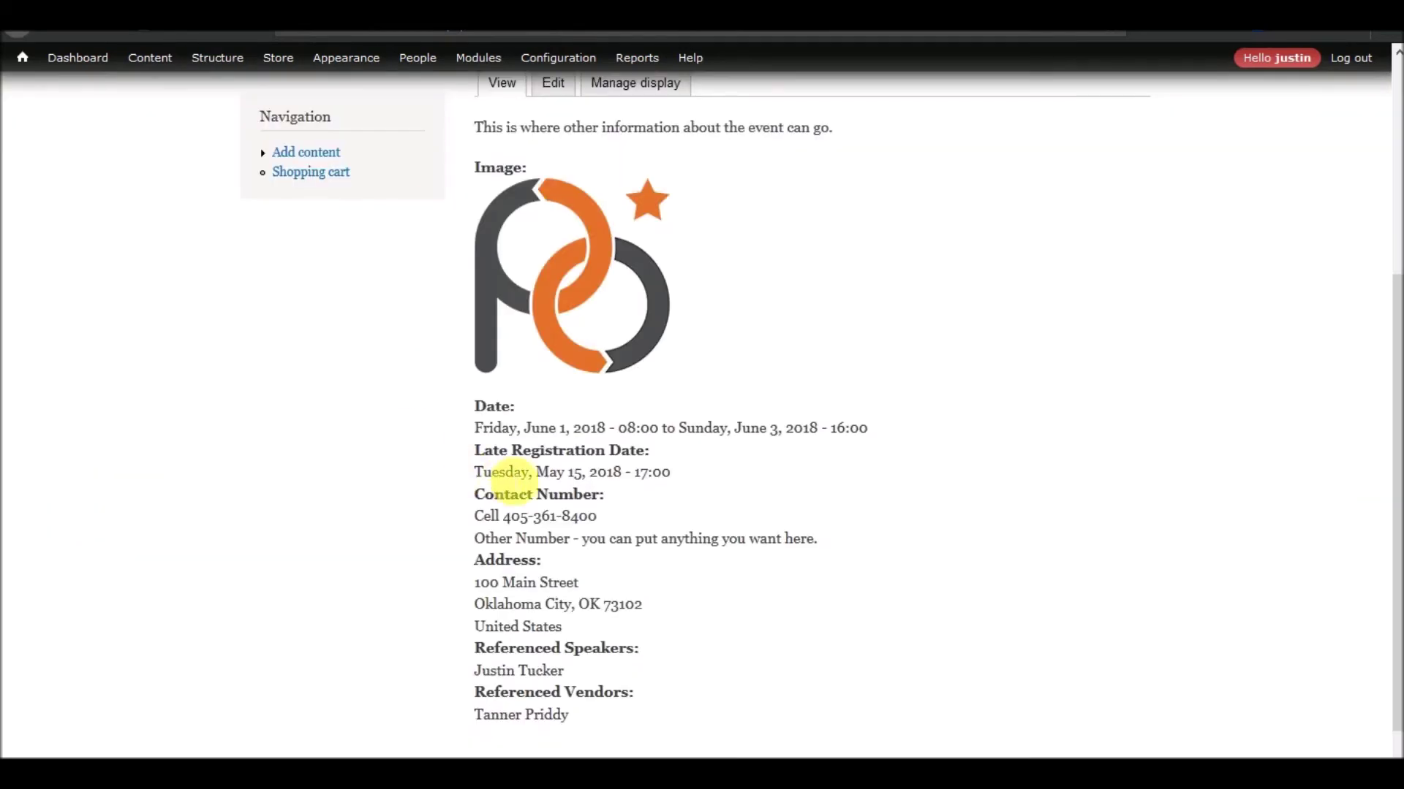
{"action": "scroll", "coordinate": [504, 439], "scroll_direction": "up", "scroll_amount": 2}
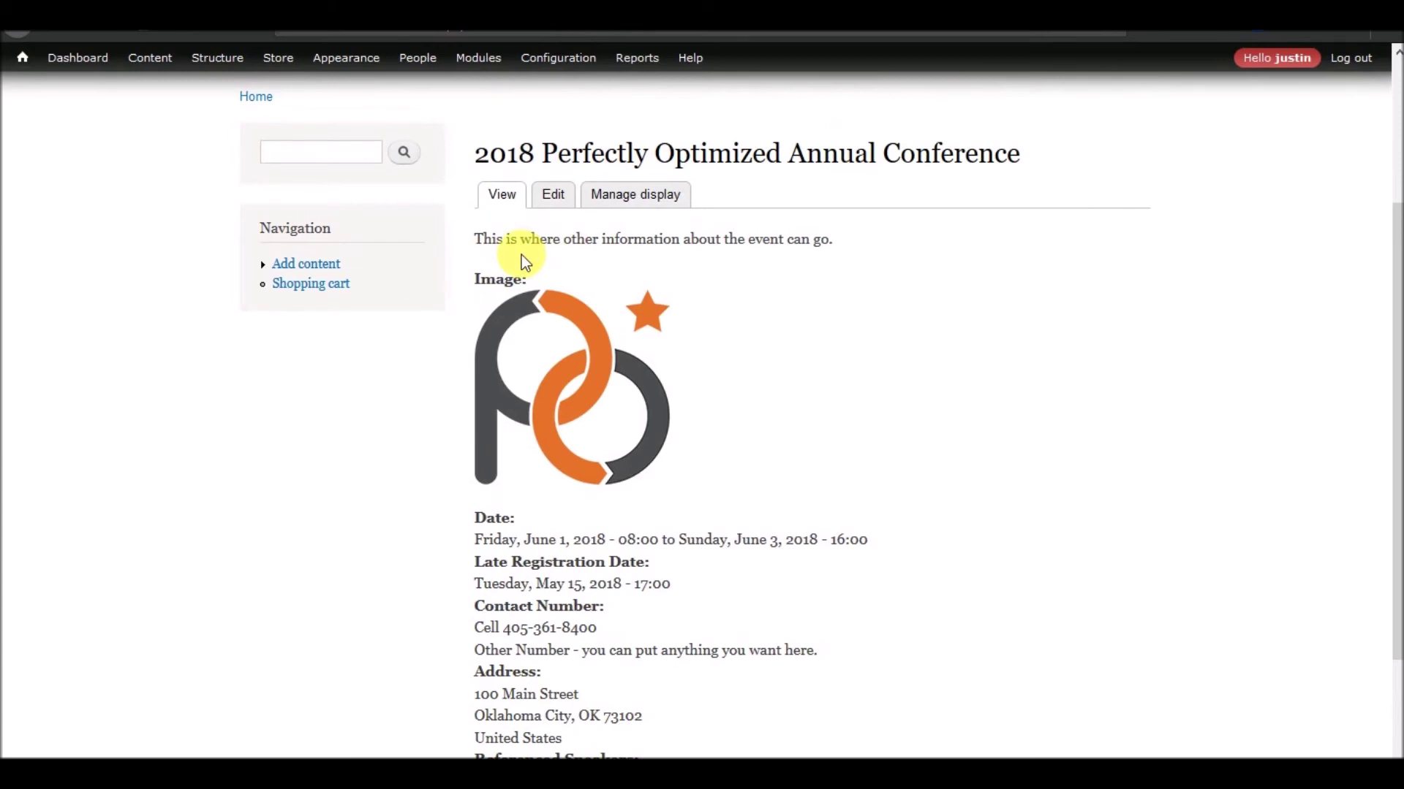
{"action": "scroll", "coordinate": [565, 269], "scroll_direction": "up", "scroll_amount": 3}
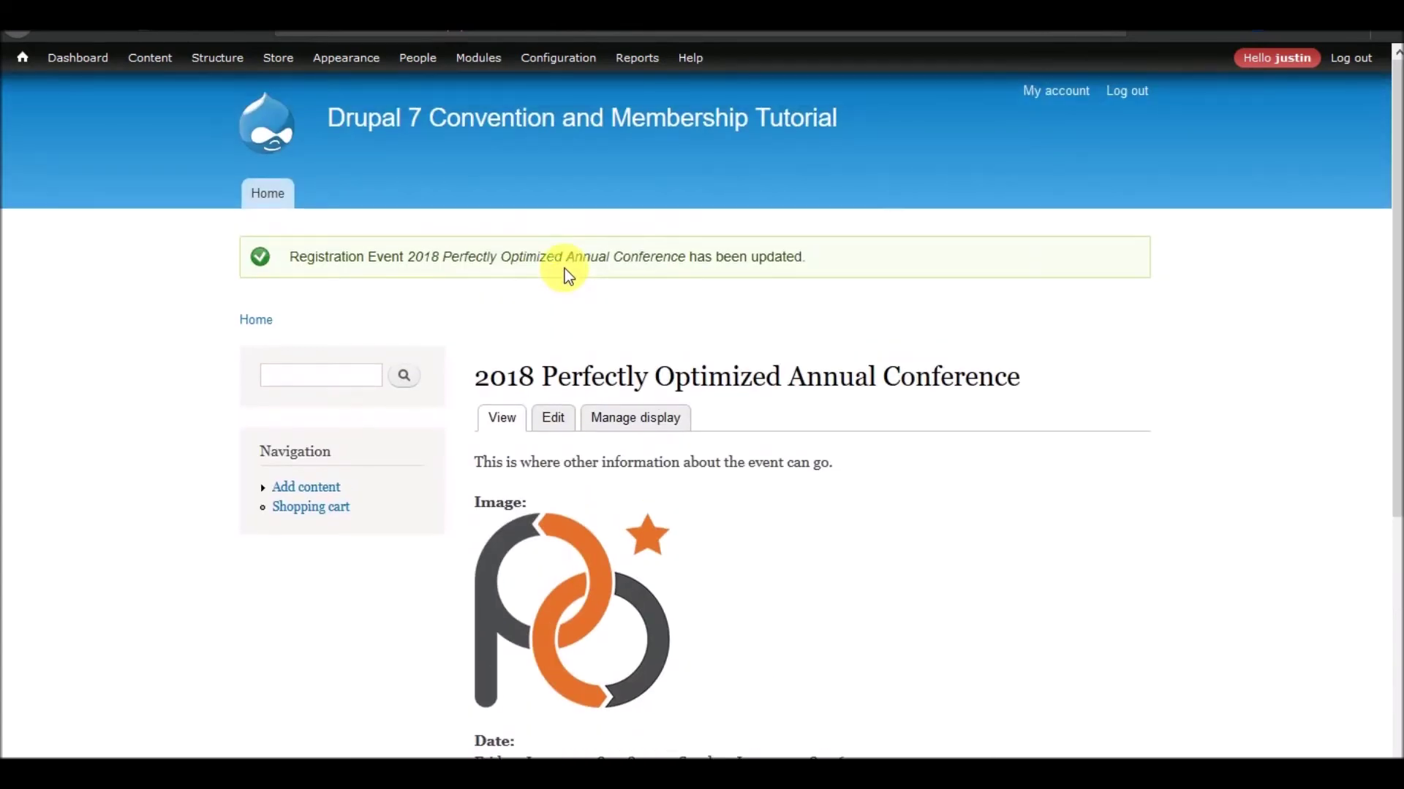
{"action": "mouse_move", "coordinate": [587, 57]}
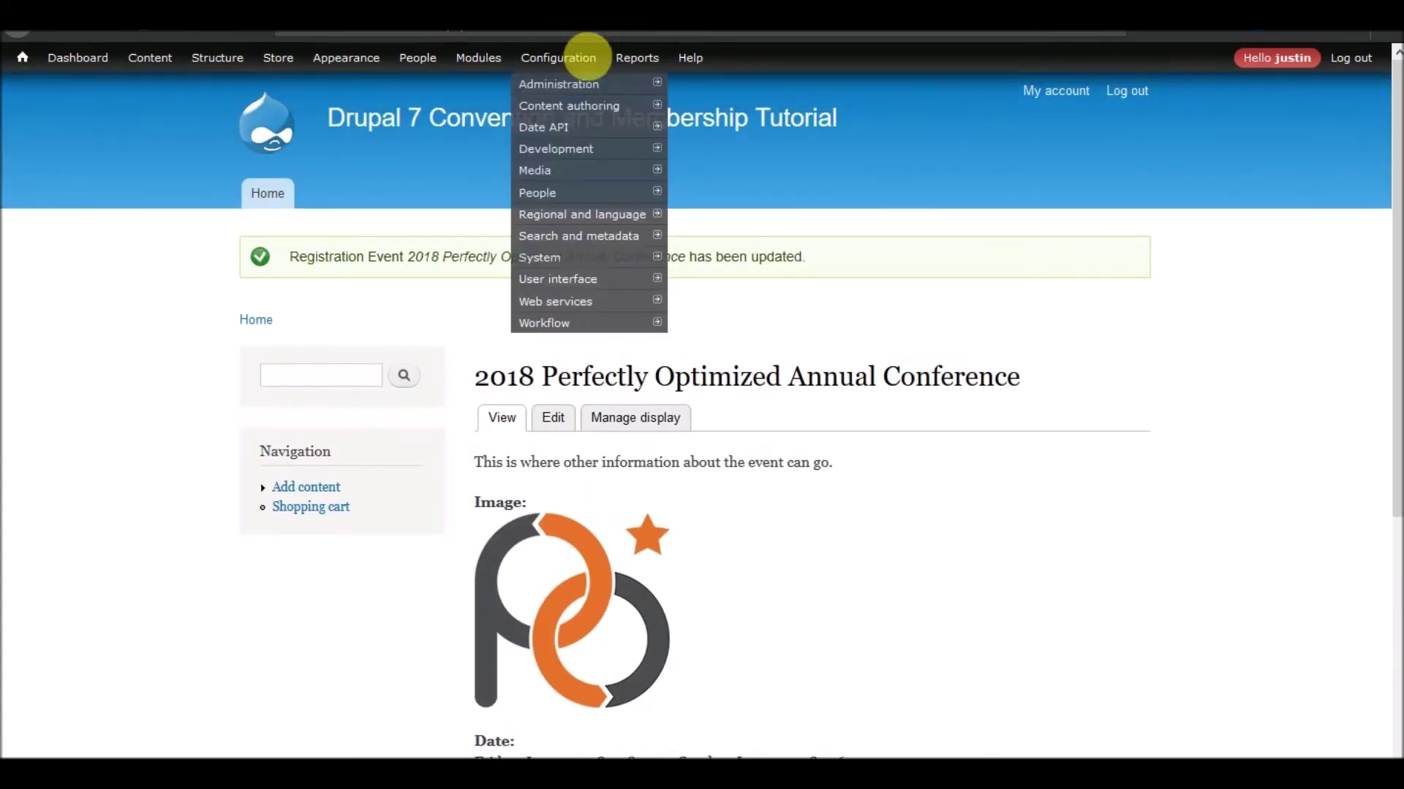
{"action": "left_click", "coordinate": [553, 419]}
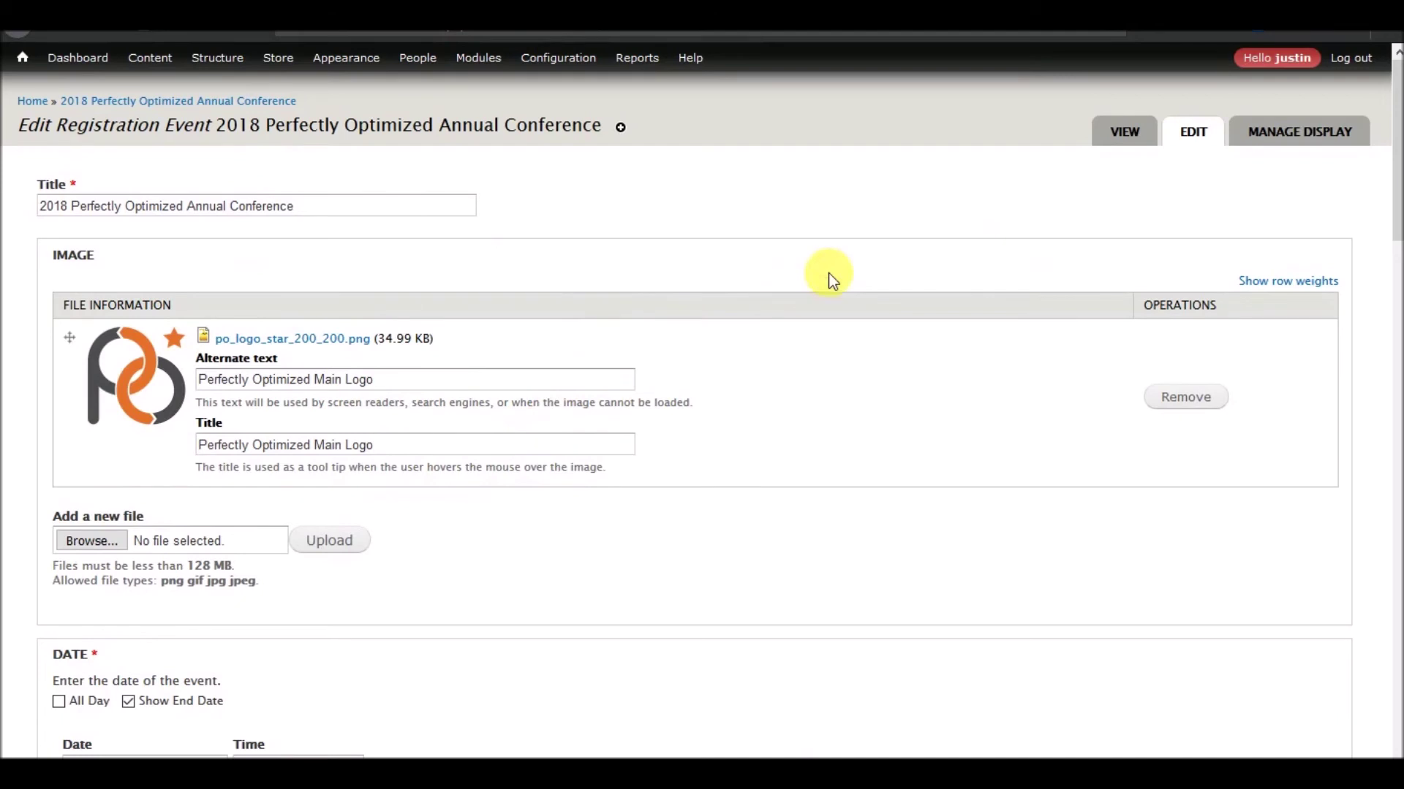
{"action": "left_click", "coordinate": [1123, 133]}
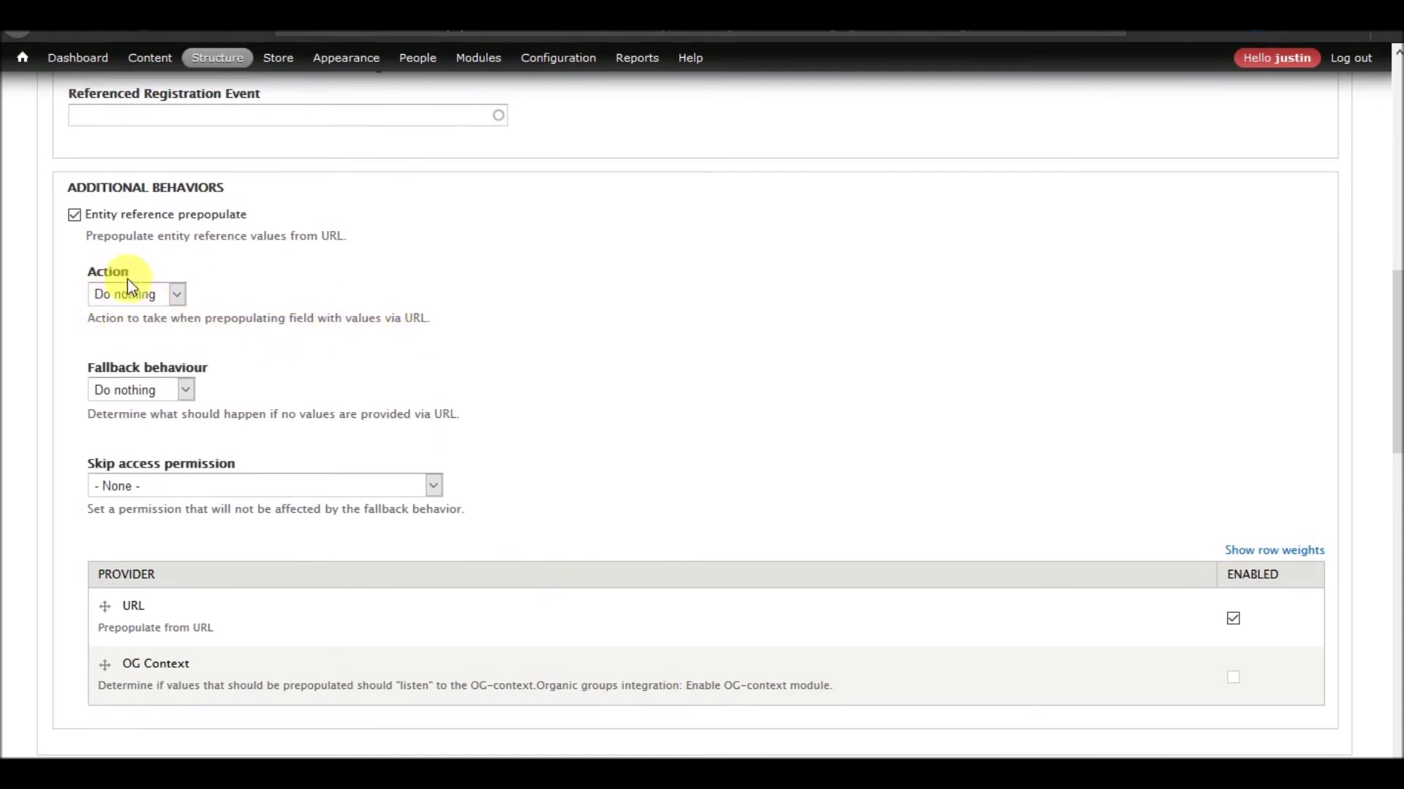
Step: Examine the Action and Fallback behaviour options for Entity reference prepopulate, keeping Do nothing for both
{"action": "left_click", "coordinate": [177, 295]}
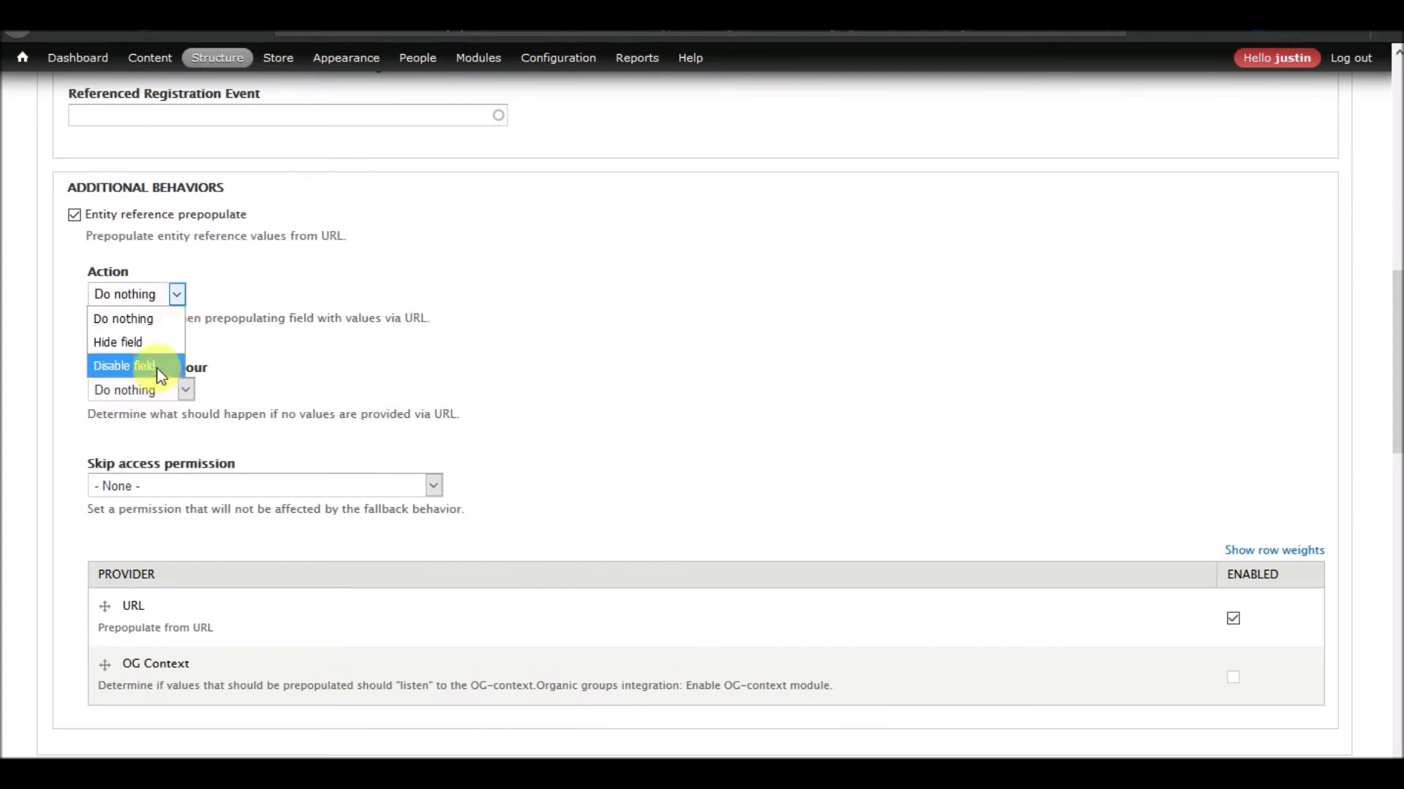
{"action": "left_click", "coordinate": [157, 316]}
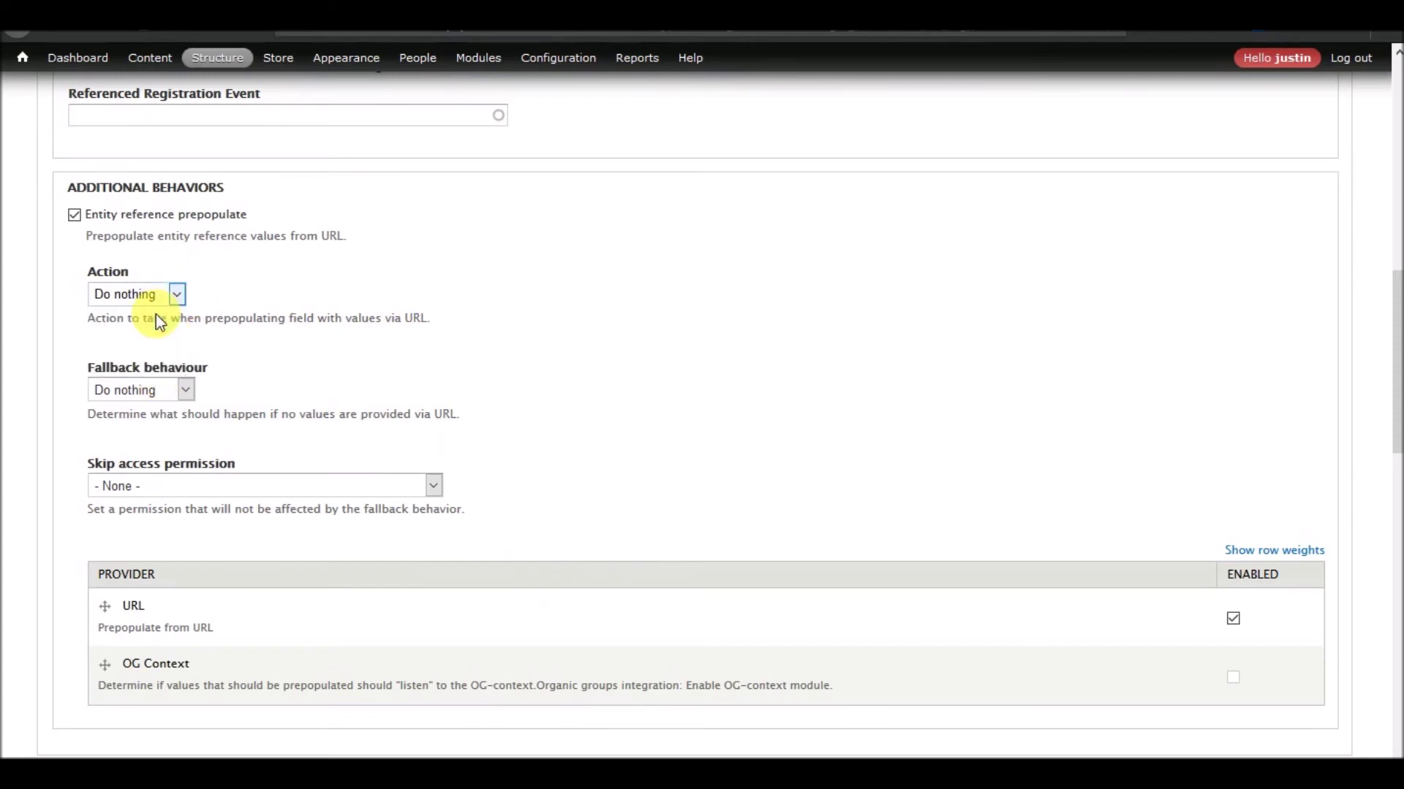
{"action": "left_click", "coordinate": [187, 391]}
{"action": "left_click", "coordinate": [187, 390]}
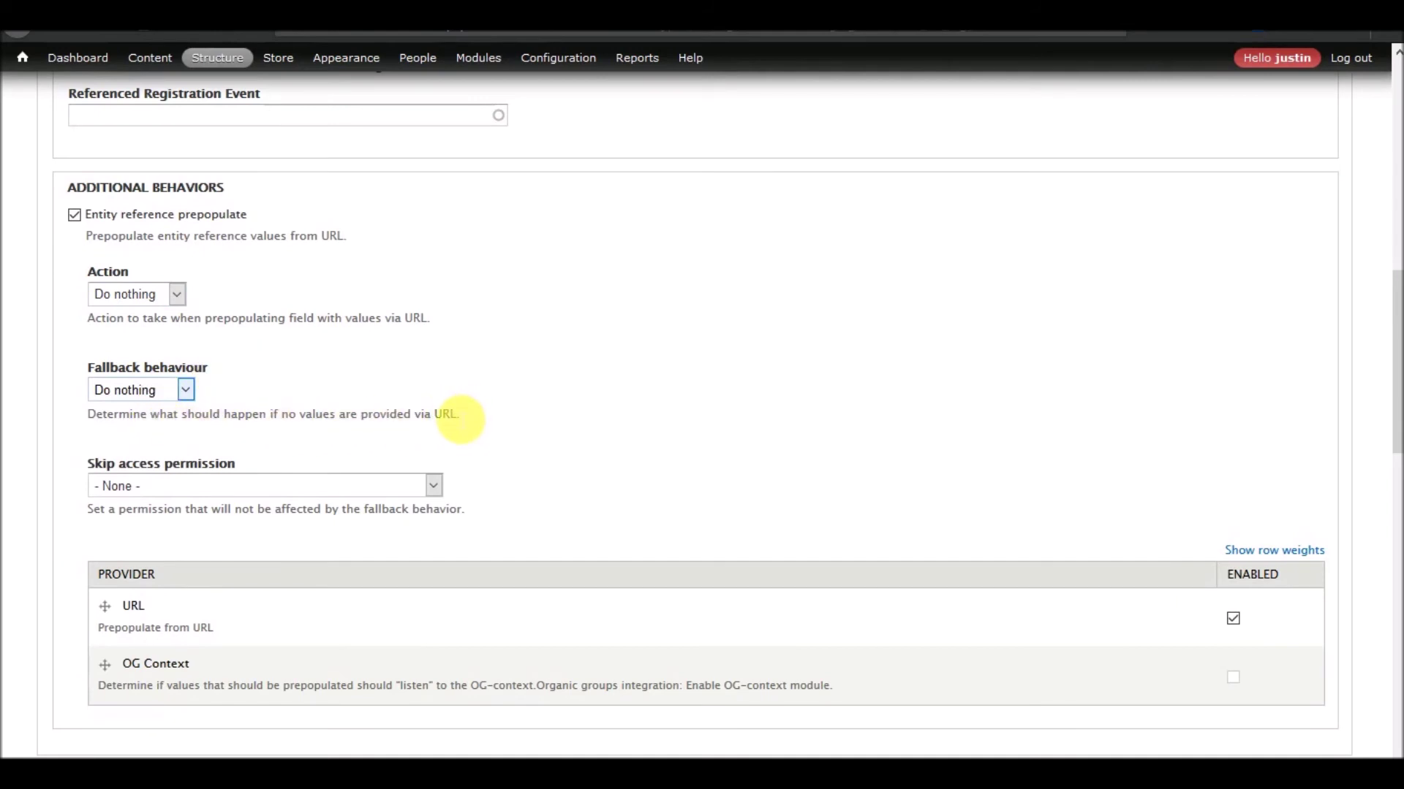
{"action": "mouse_move", "coordinate": [150, 54]}
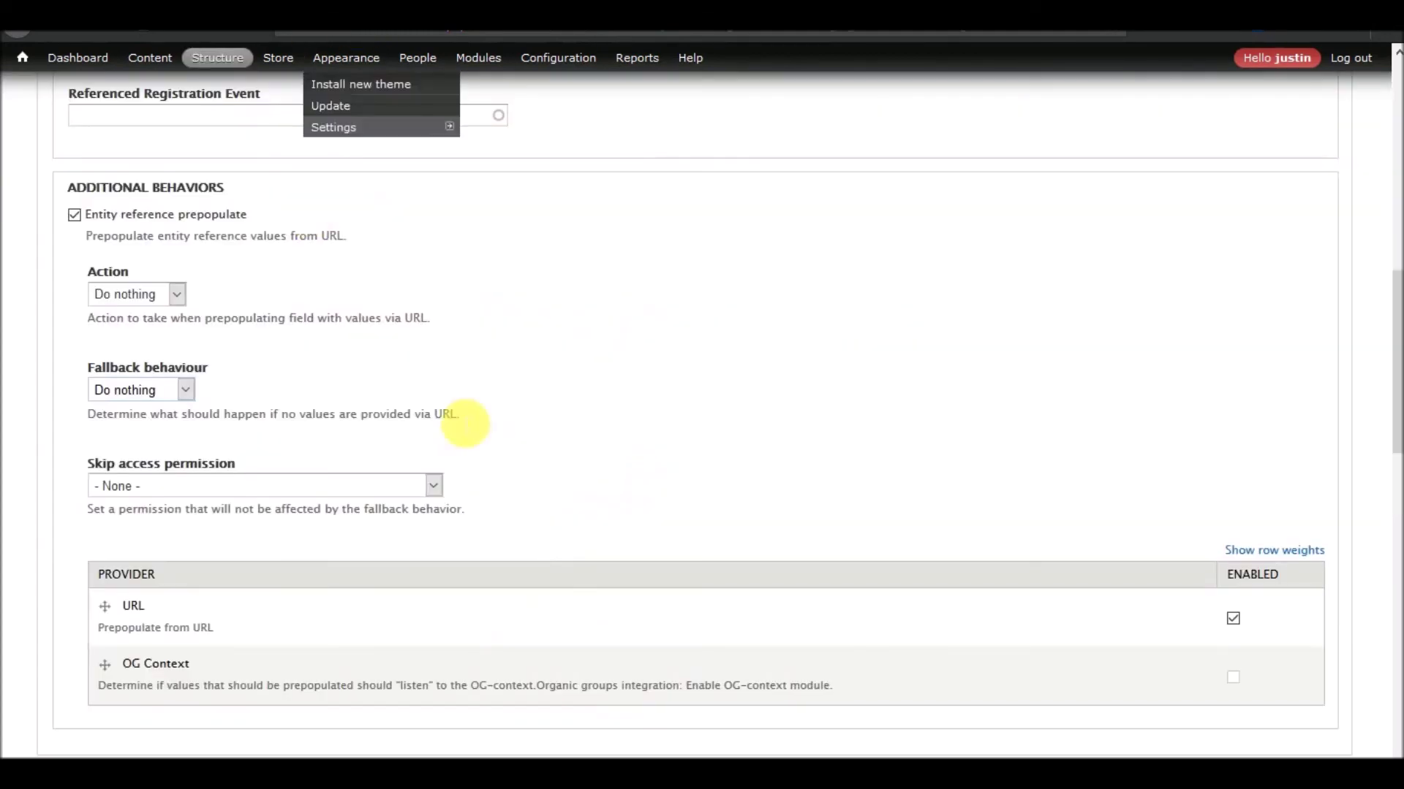
{"action": "scroll", "coordinate": [297, 358], "scroll_direction": "down", "scroll_amount": 5}
{"action": "scroll", "coordinate": [296, 359], "scroll_direction": "up", "scroll_amount": 5}
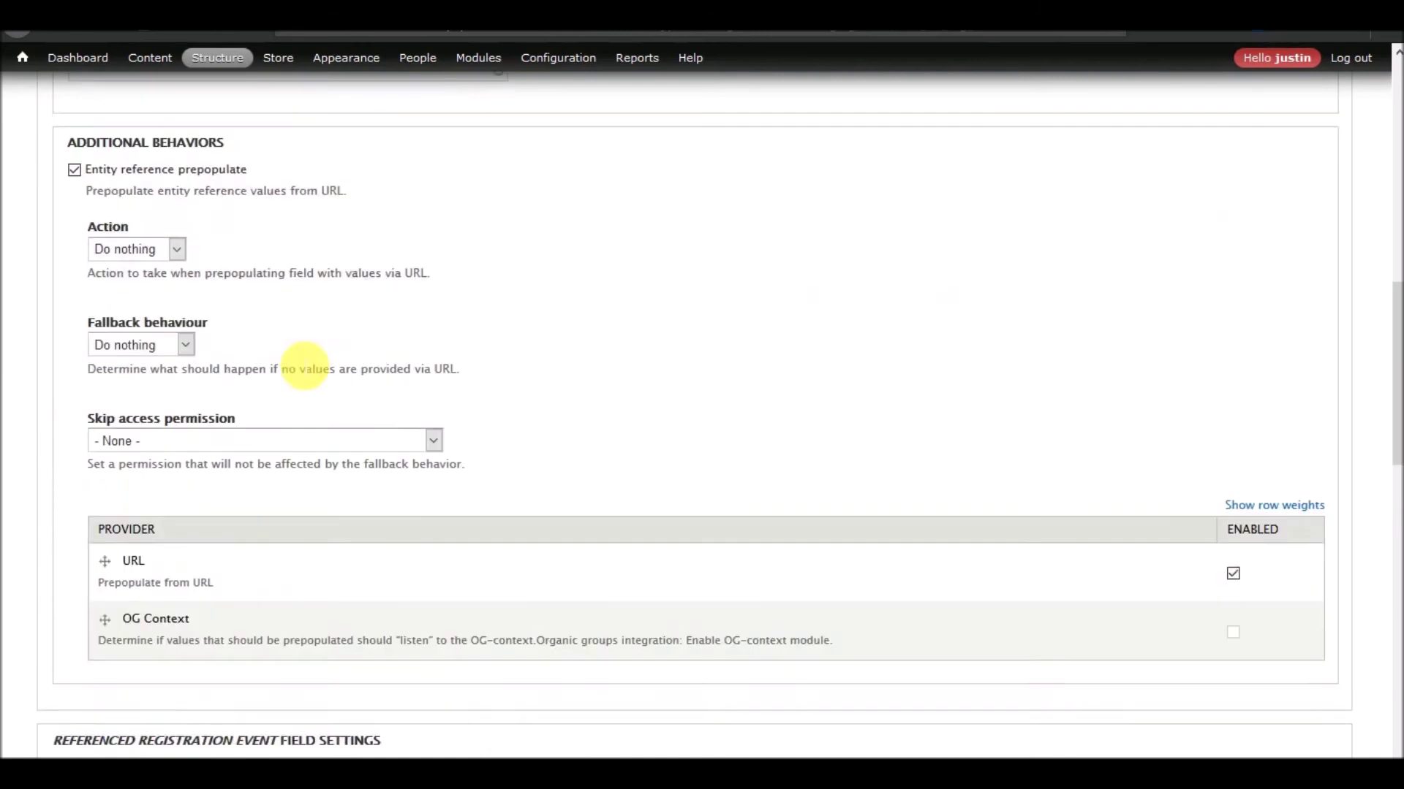
{"action": "left_click", "coordinate": [74, 214]}
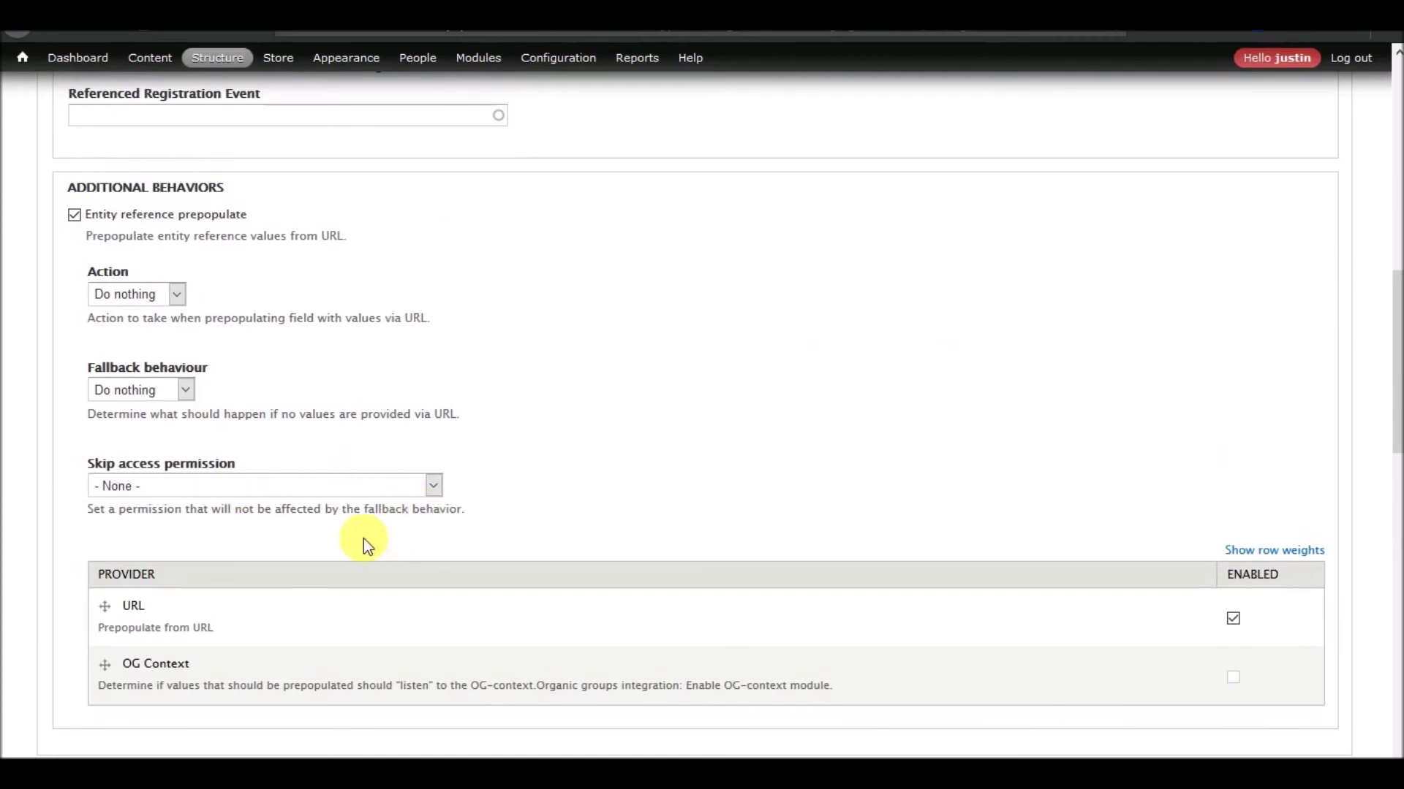
Step: Review the remaining Referenced Registration Event field settings and save the field's configuration
{"action": "scroll", "coordinate": [363, 538], "scroll_direction": "down", "scroll_amount": 6}
{"action": "scroll", "coordinate": [362, 538], "scroll_direction": "down", "scroll_amount": 2}
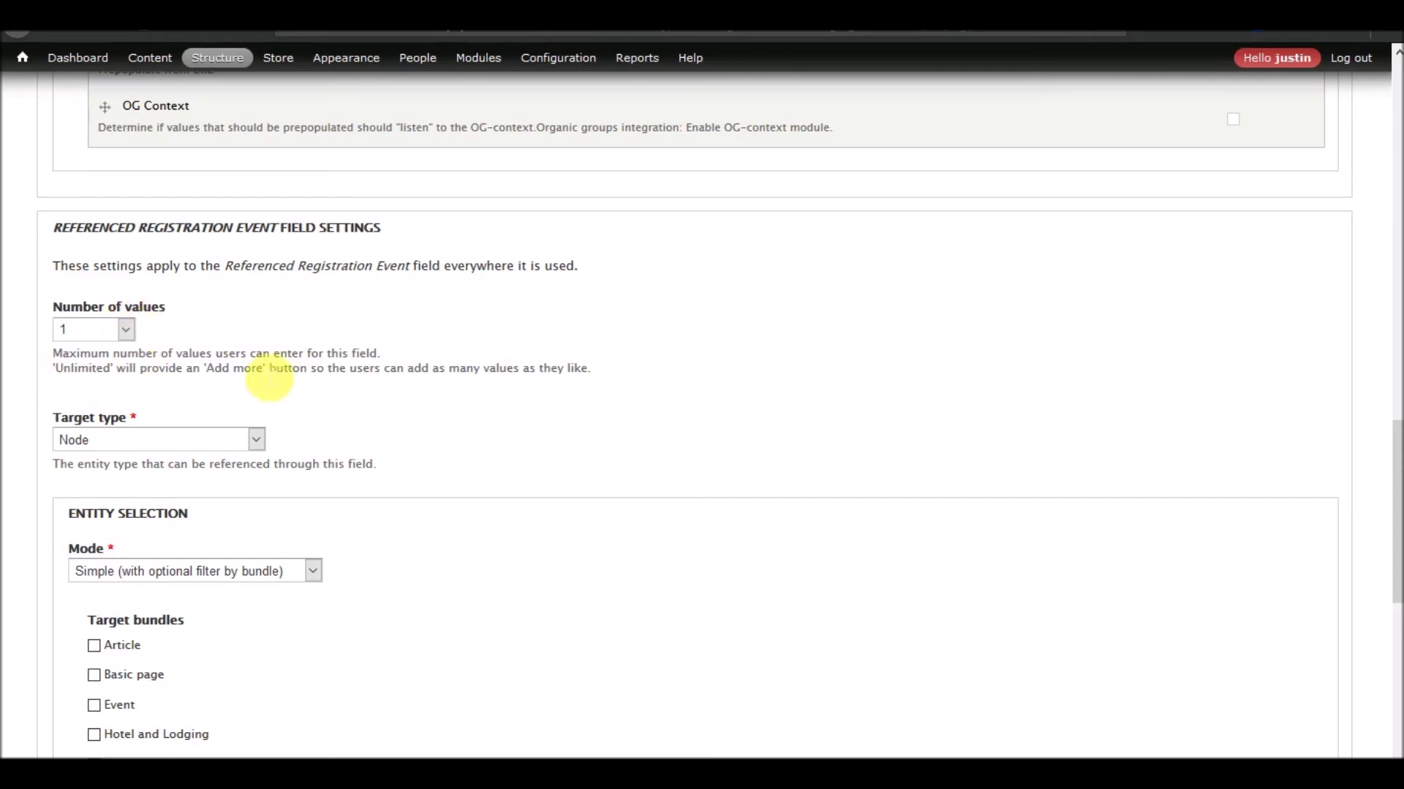
{"action": "scroll", "coordinate": [285, 389], "scroll_direction": "down", "scroll_amount": 8}
{"action": "left_click", "coordinate": [125, 695]}
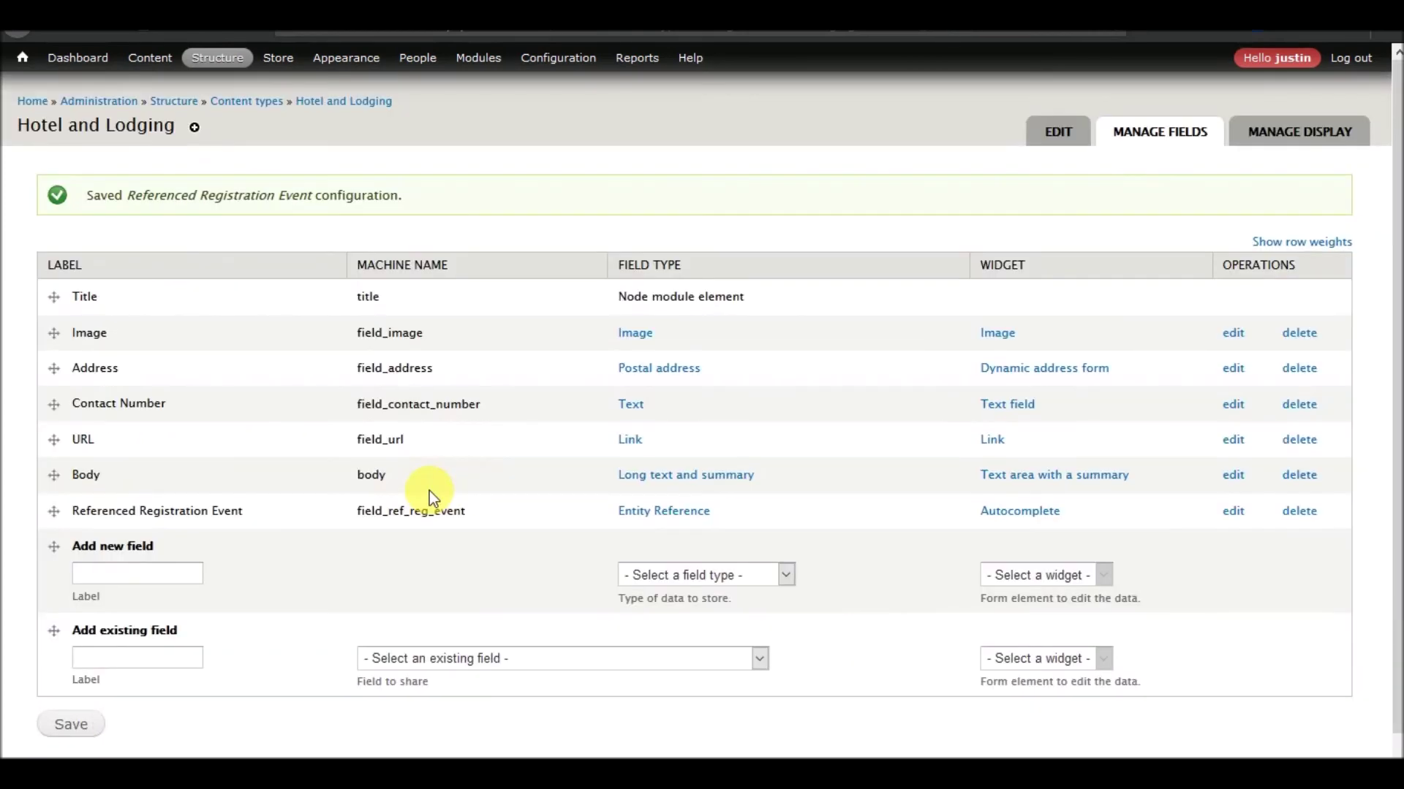
Step: Move the Referenced Registration Event field directly below Title in the Hotel and Lodging fields and save the order
{"action": "left_click", "coordinate": [66, 524]}
{"action": "left_click_drag", "start_coordinate": [66, 525], "coordinate": [50, 335]}
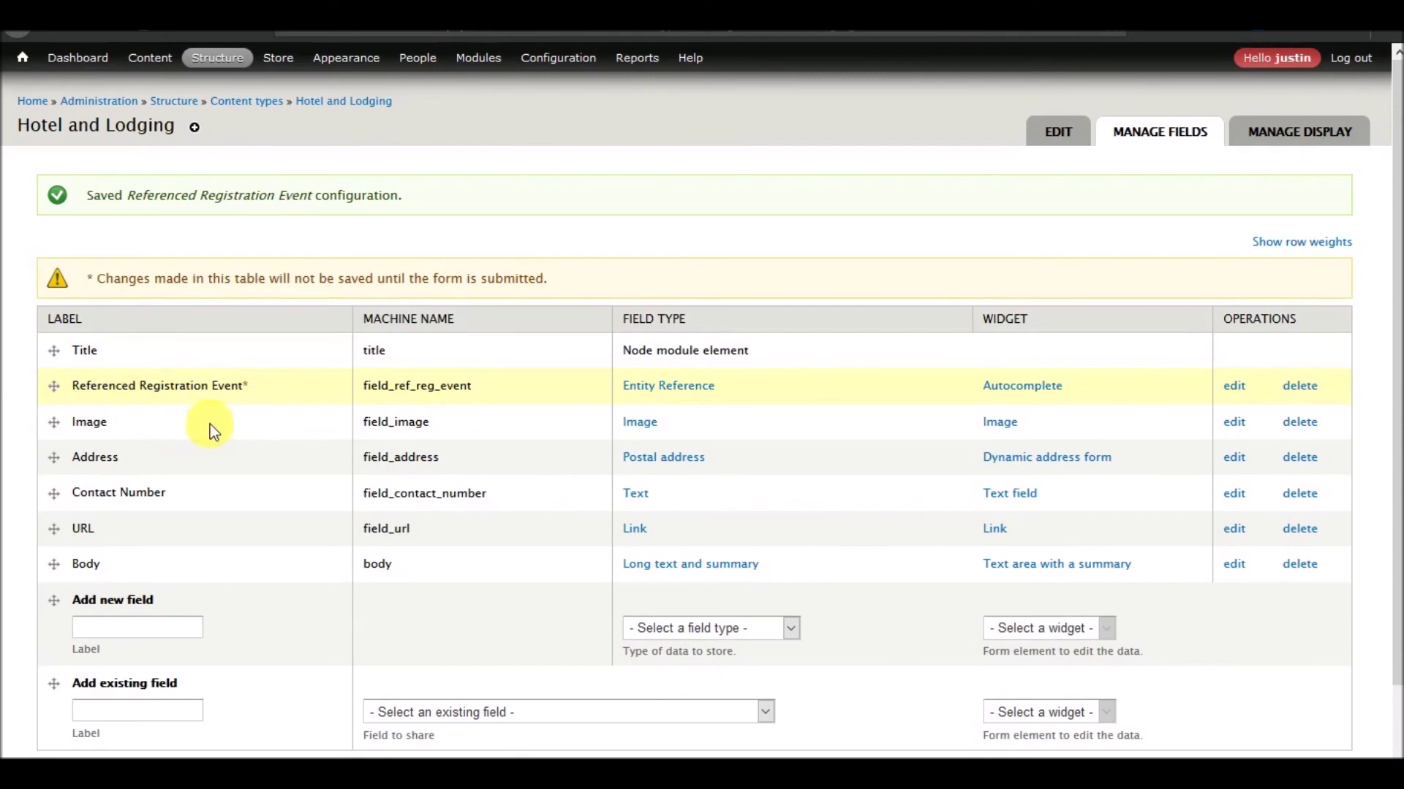
{"action": "scroll", "coordinate": [213, 426], "scroll_direction": "down", "scroll_amount": 1}
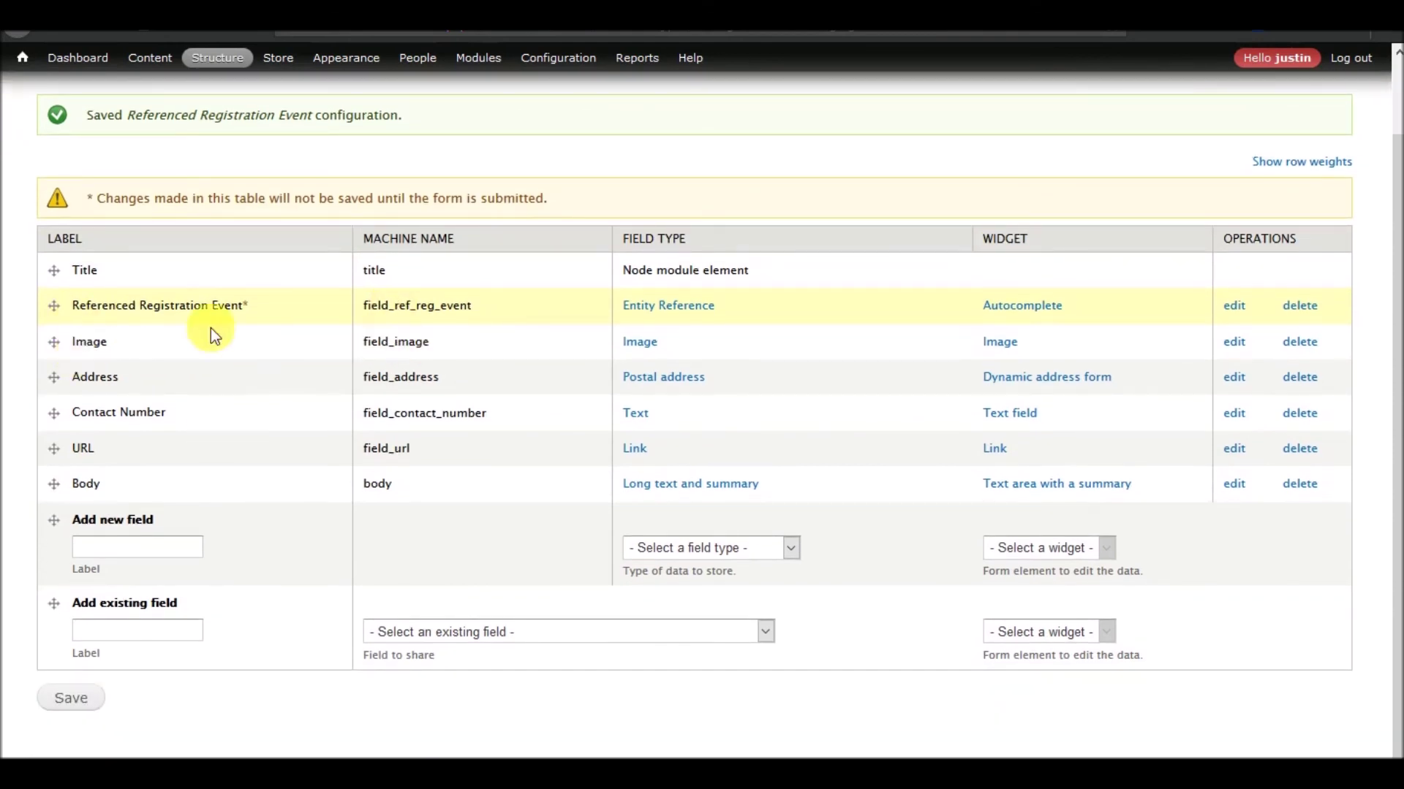
{"action": "left_click", "coordinate": [66, 700]}
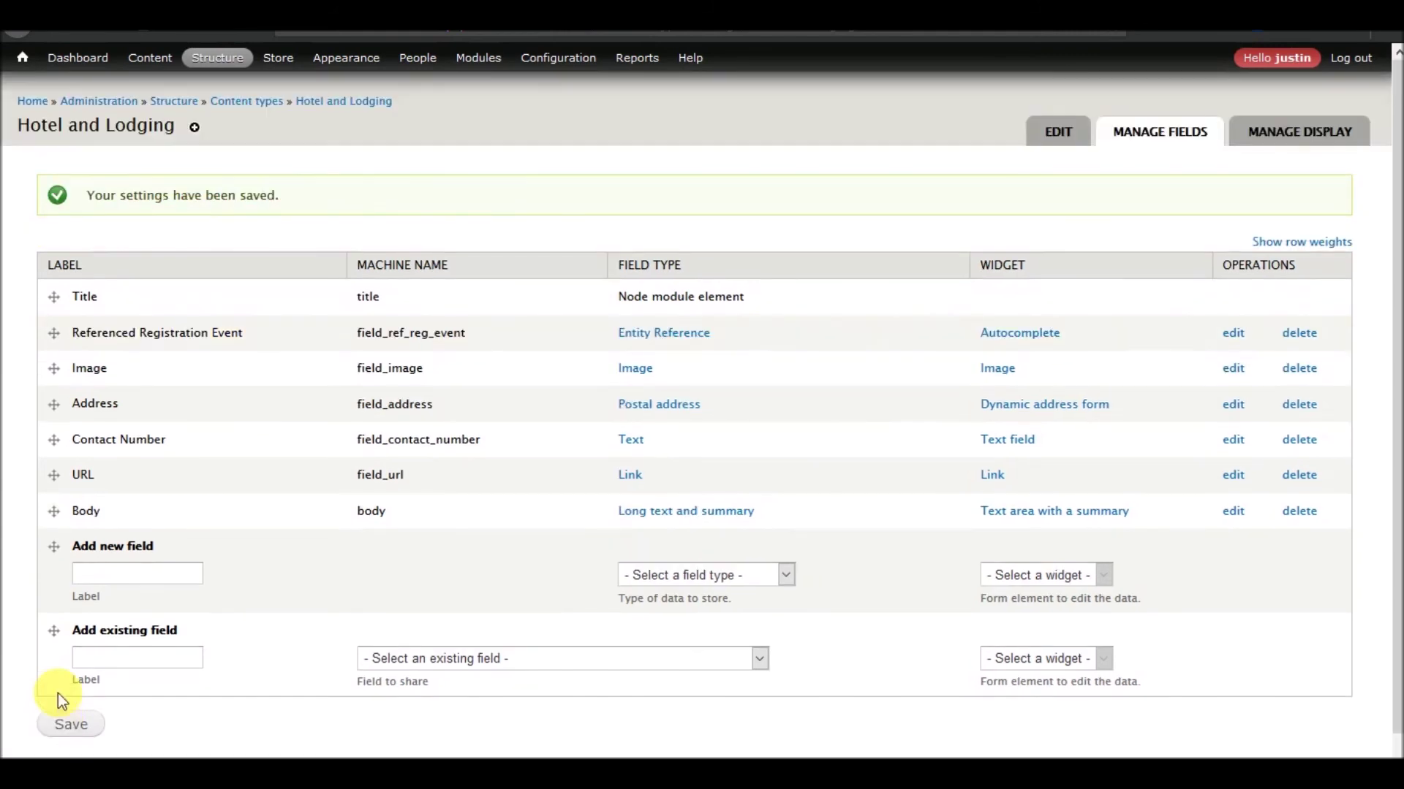
Step: Highlight the Hotel and Lodging heading and look through the 2018 Perfectly Optimized Annual Conference page
{"action": "mouse_move", "coordinate": [216, 65]}
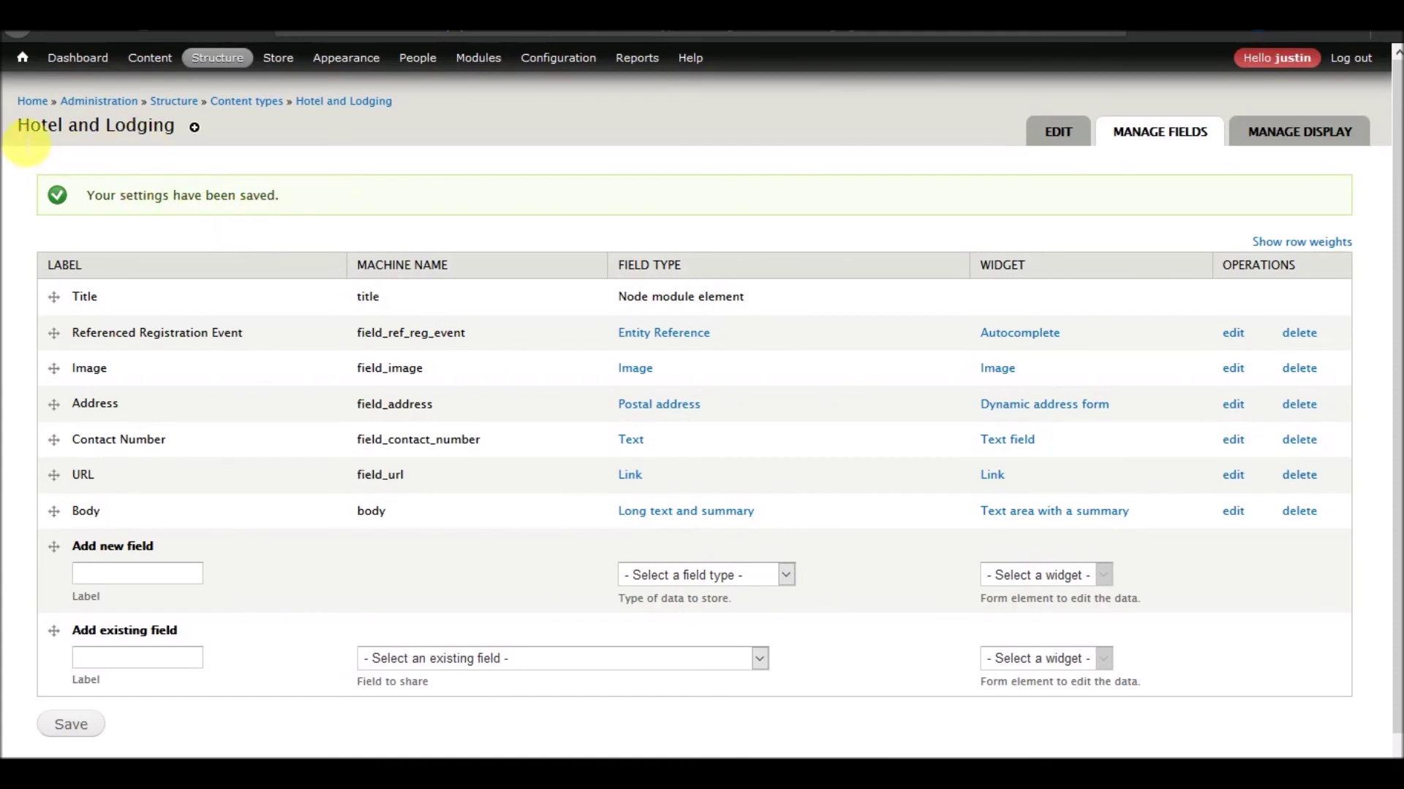
{"action": "left_click_drag", "start_coordinate": [28, 141], "coordinate": [182, 129]}
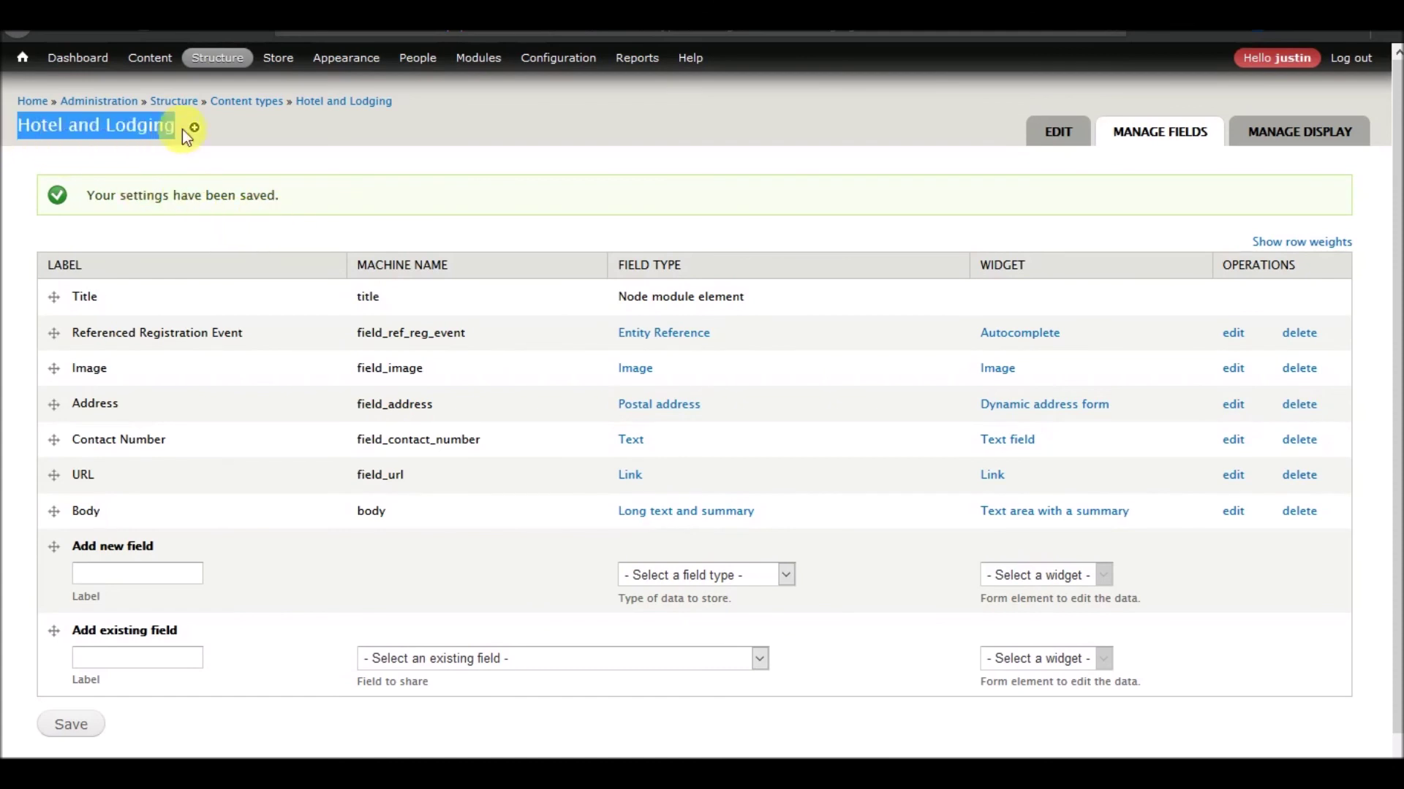
{"action": "left_click", "coordinate": [389, 217]}
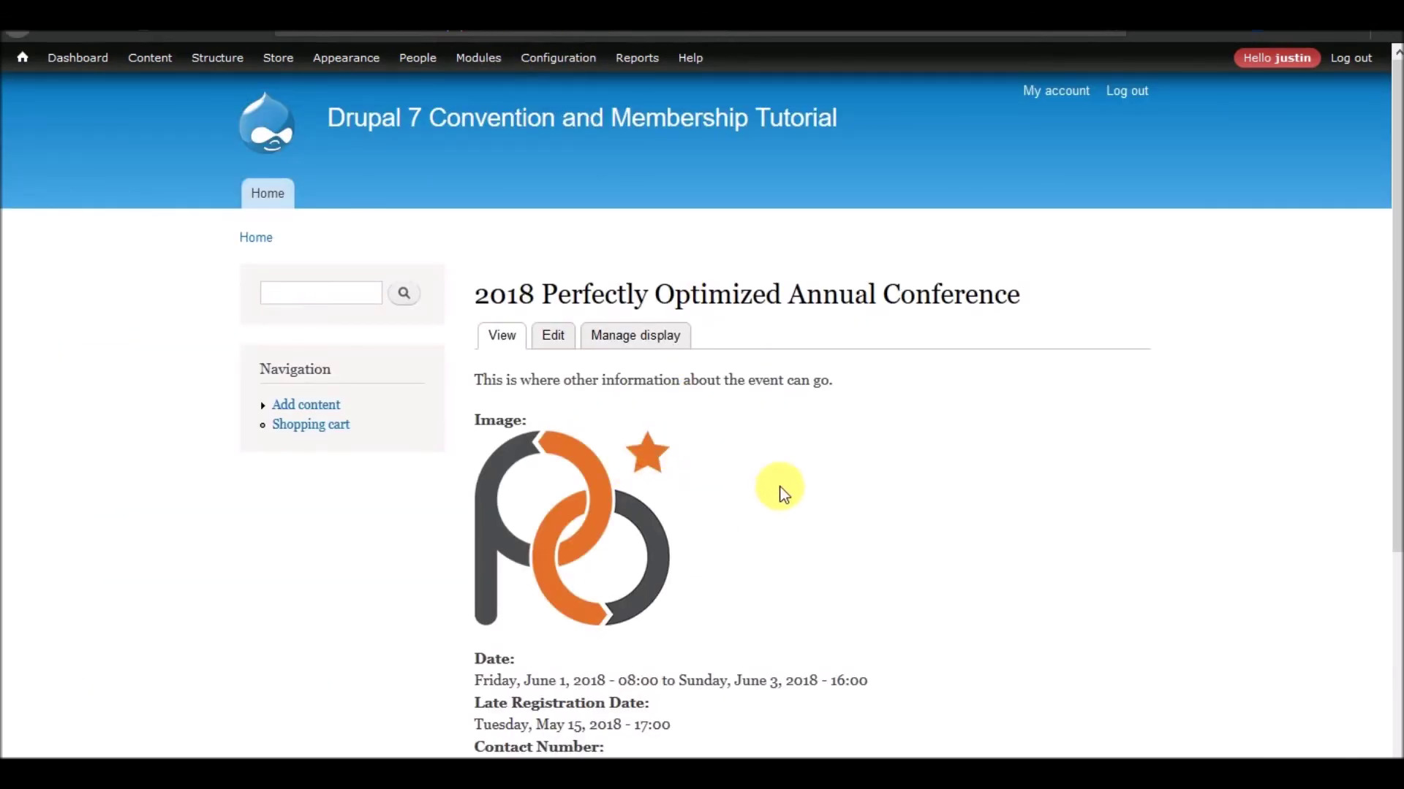
{"action": "scroll", "coordinate": [761, 445], "scroll_direction": "down", "scroll_amount": 5}
{"action": "scroll", "coordinate": [765, 438], "scroll_direction": "up", "scroll_amount": 5}
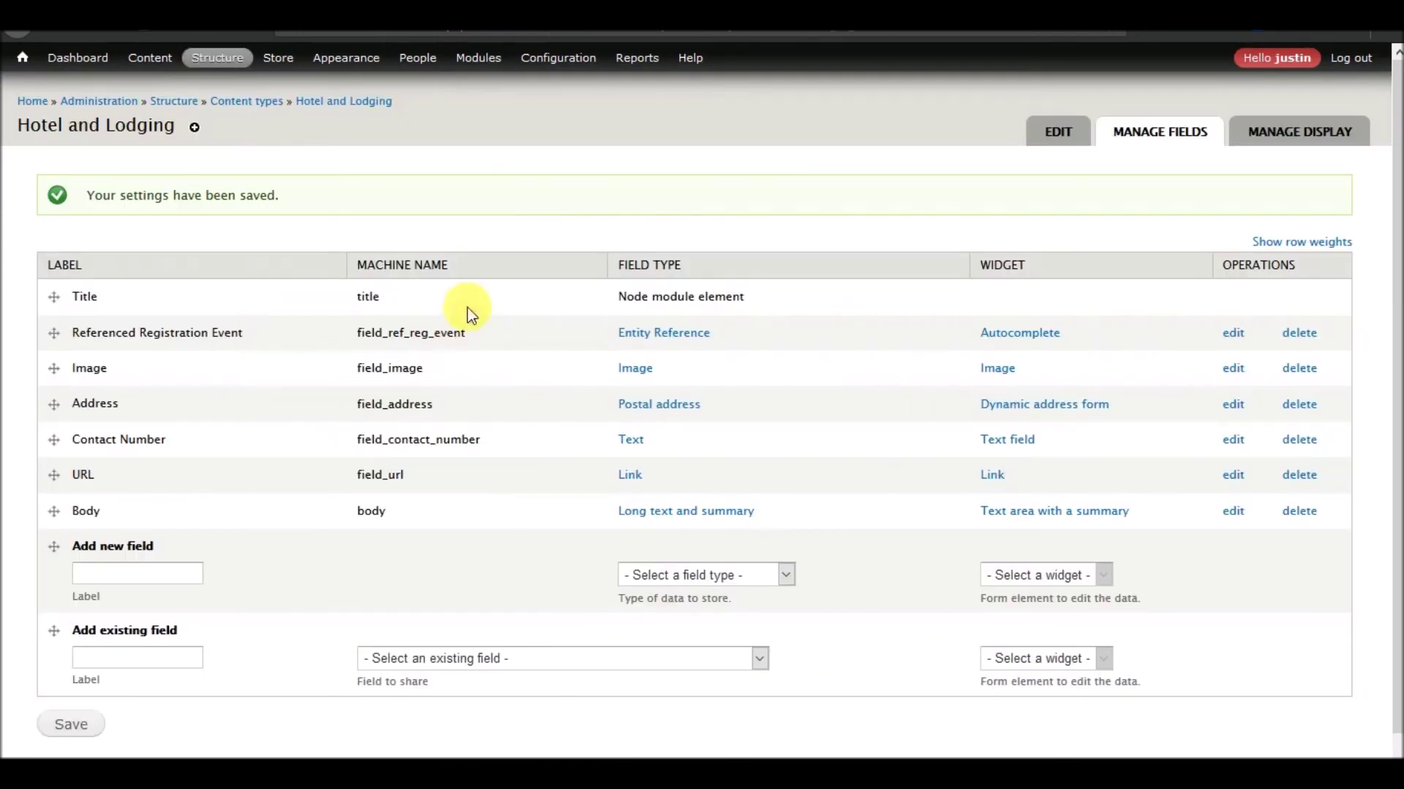
Step: Open the list of all content types and look through its entries
{"action": "mouse_move", "coordinate": [208, 85]}
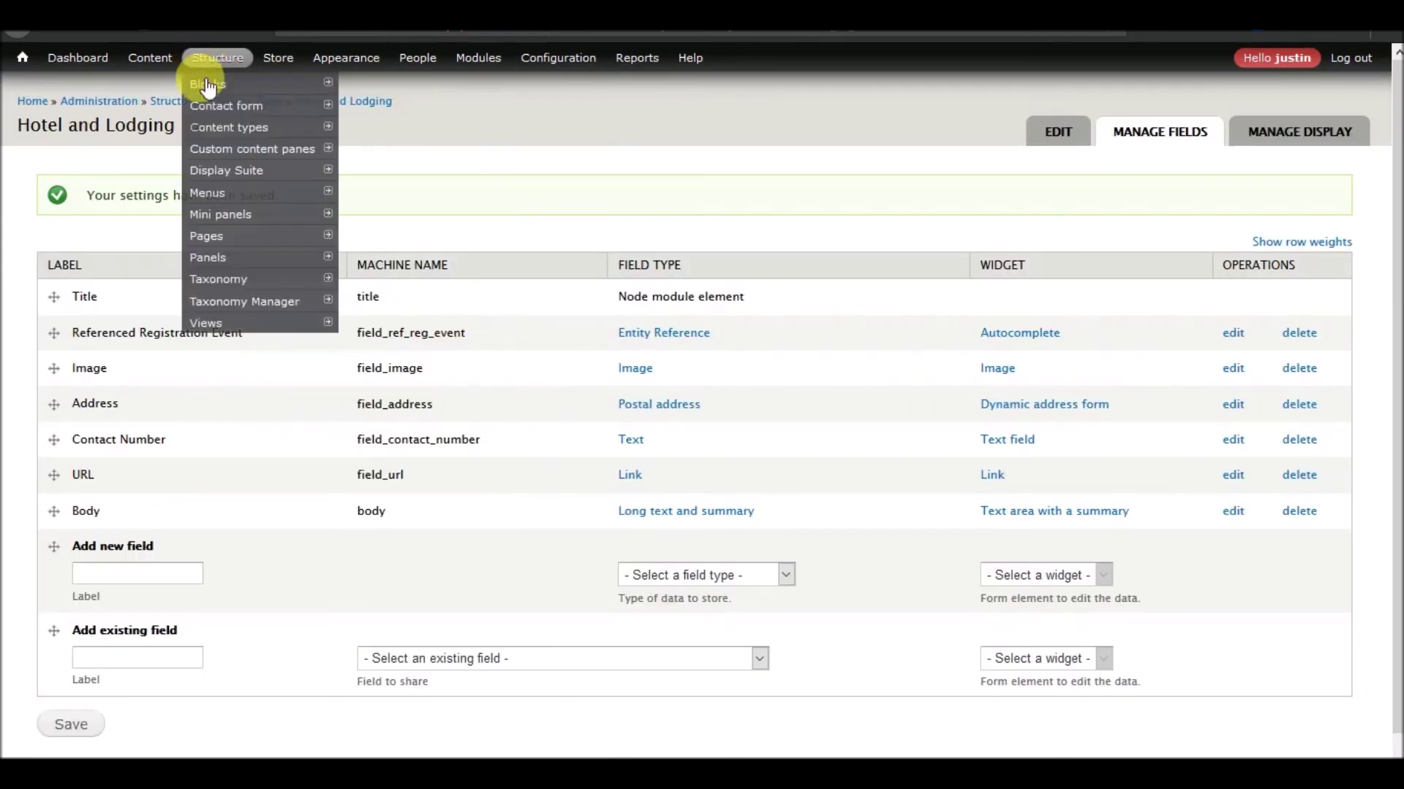
{"action": "left_click", "coordinate": [215, 127]}
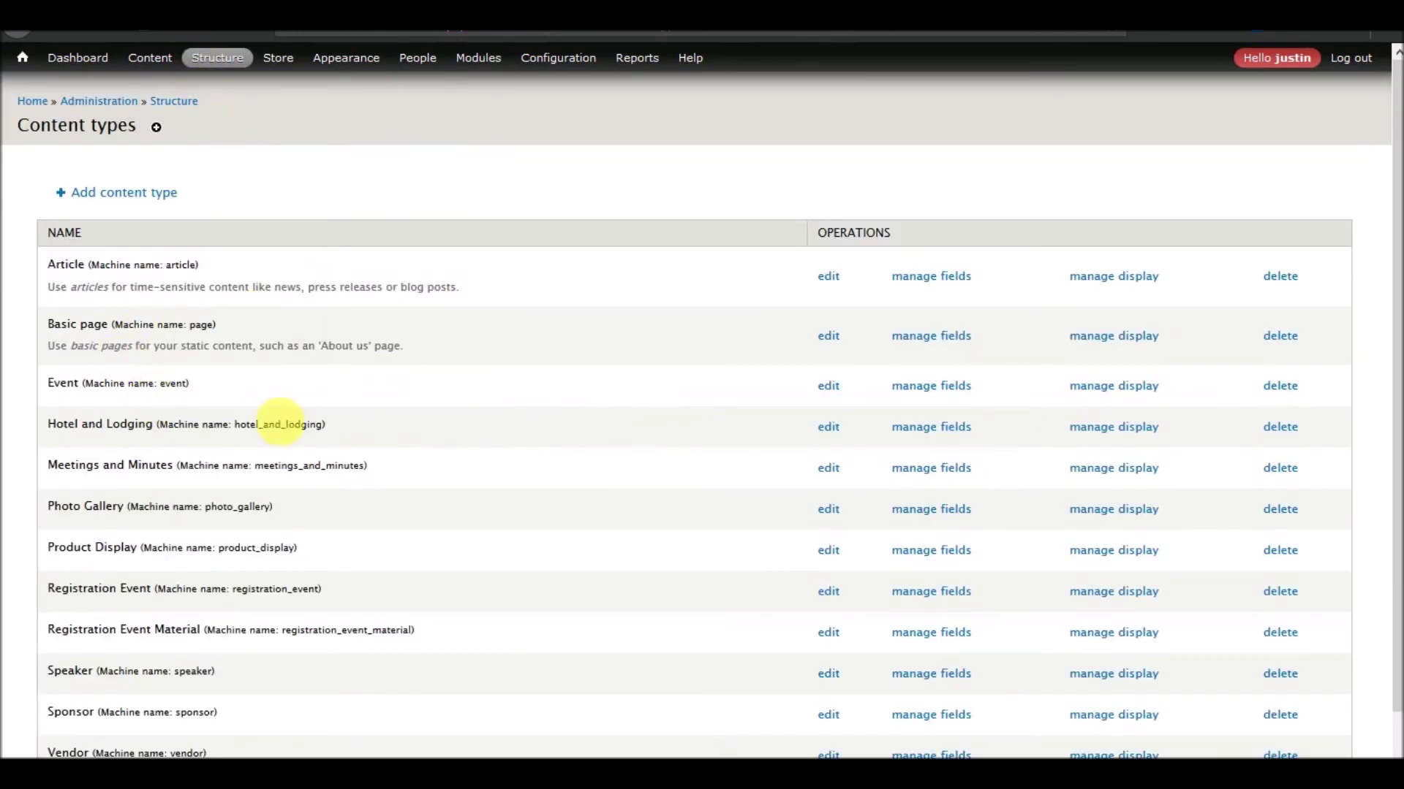
{"action": "scroll", "coordinate": [451, 419], "scroll_direction": "down", "scroll_amount": 2}
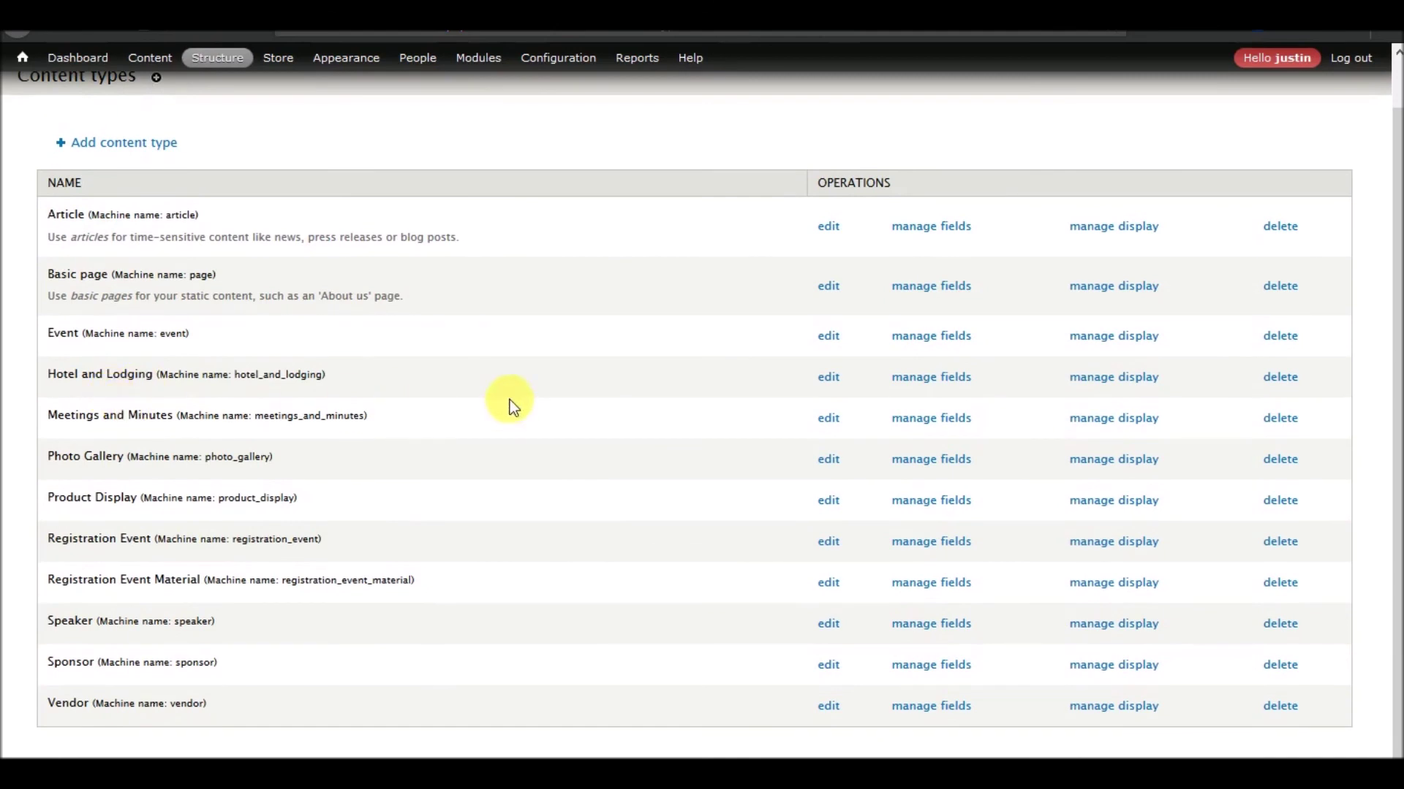